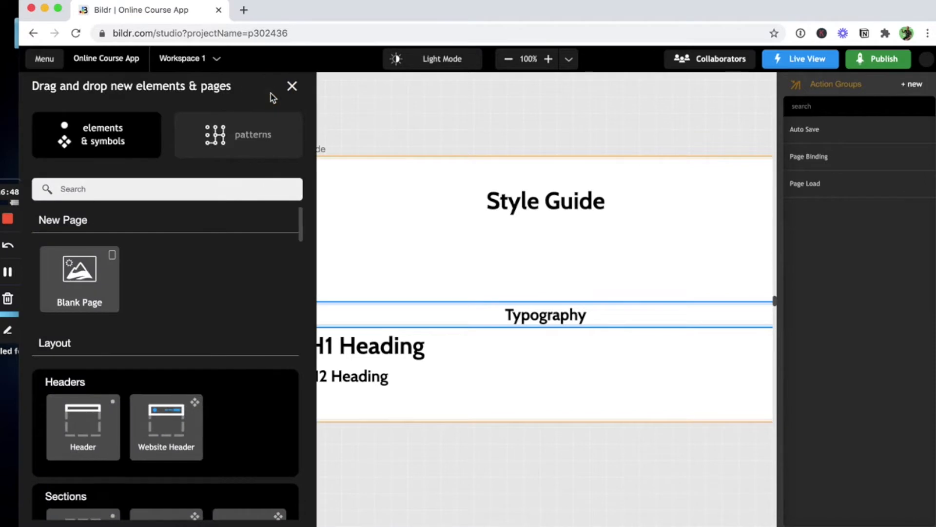
Step: Add a new section below the Typography section of the Style Guide page and name it "Section - Colors"
drag(95, 315, 105, 367)
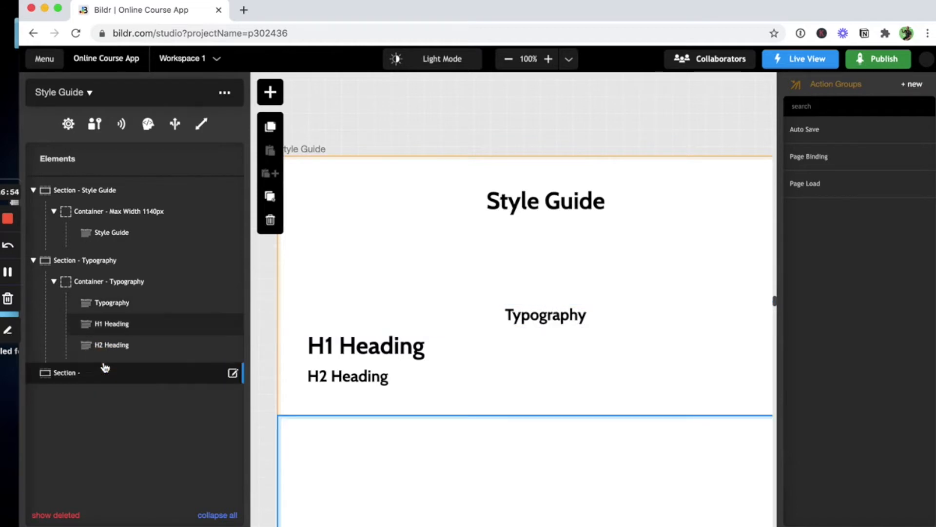
click(233, 372)
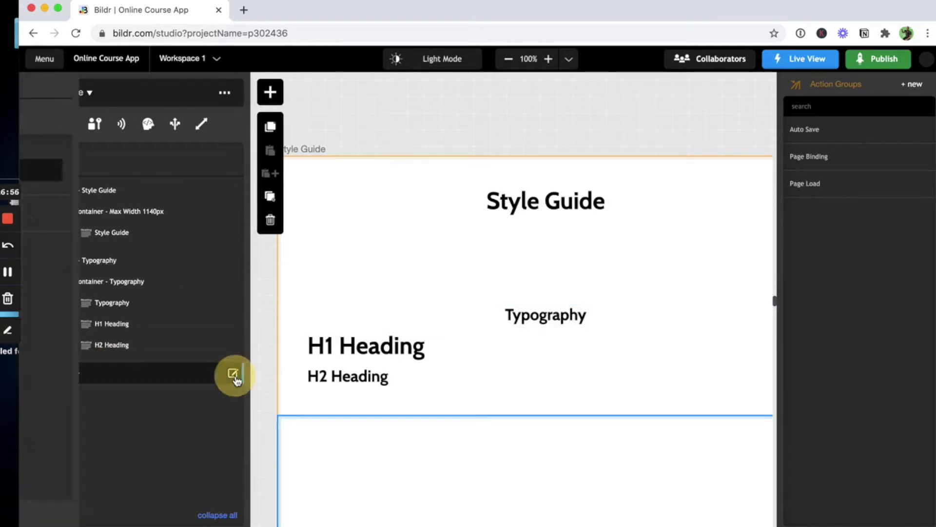
click(132, 169)
text(Colors)
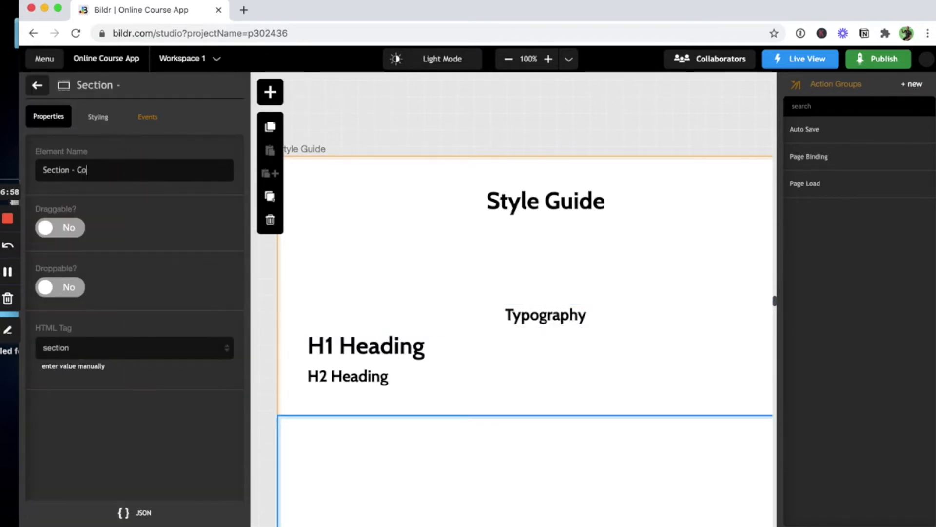
Step: Apply the "Section - Style Guide" utility class to the Colors section and return to the element list
click(105, 117)
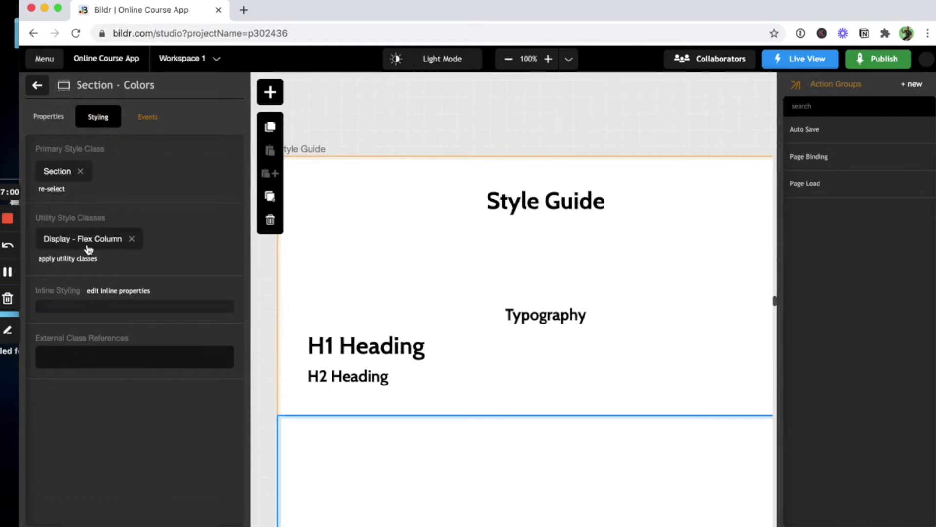
click(82, 259)
text(style)
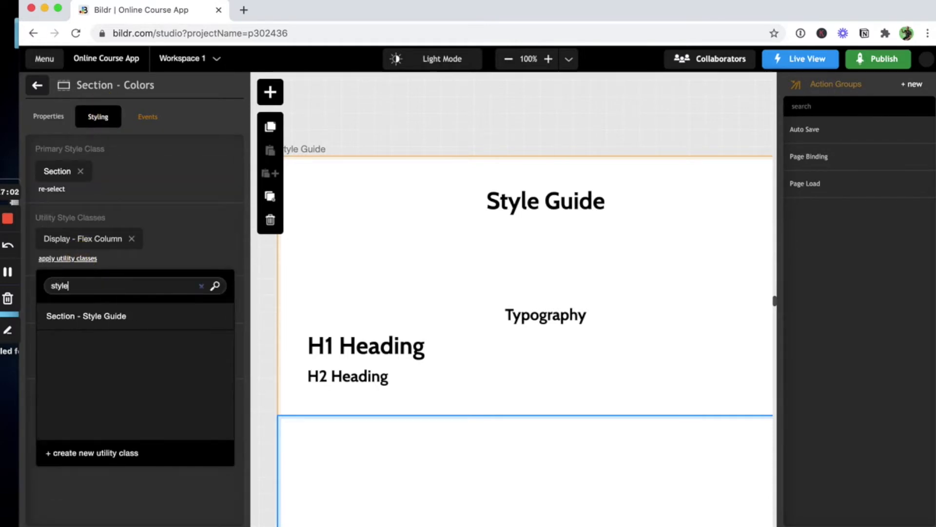
click(91, 320)
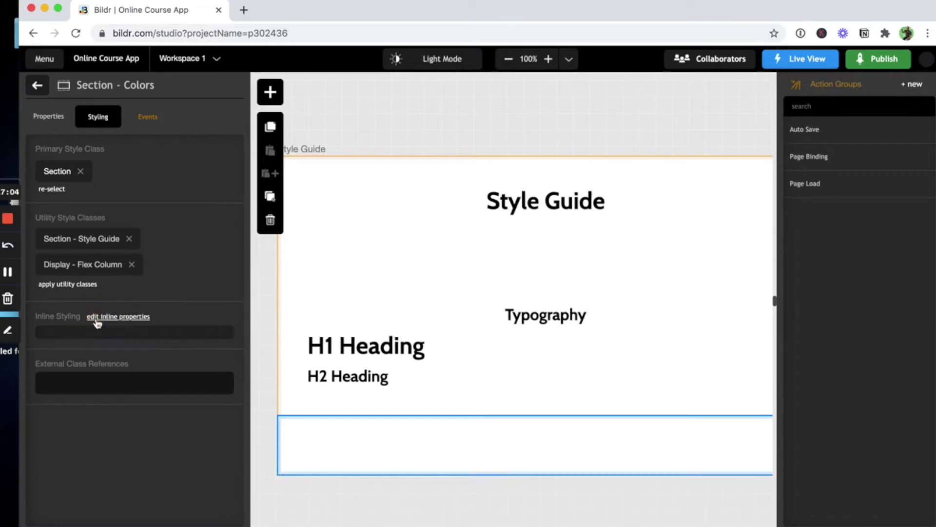
click(37, 86)
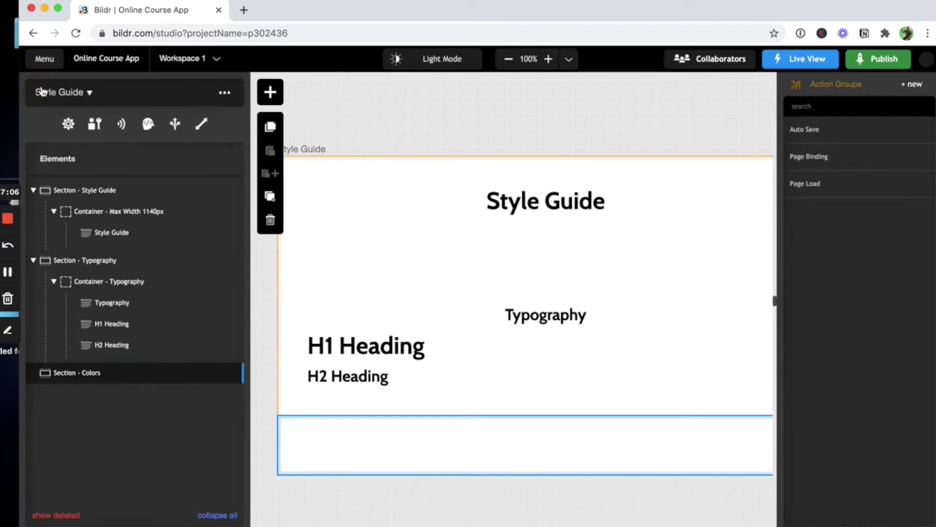
Step: Add a container inside the Colors section and name it "Container - Colors"
click(270, 92)
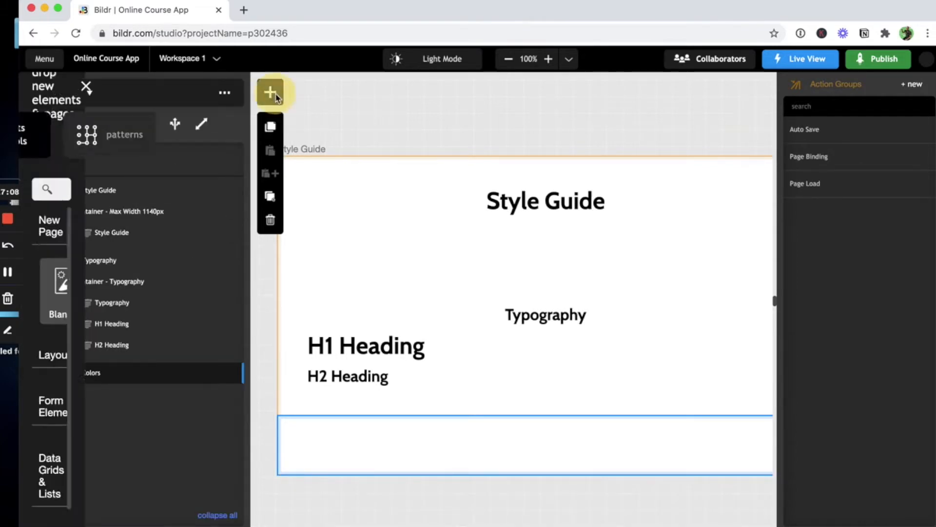
text(donta)
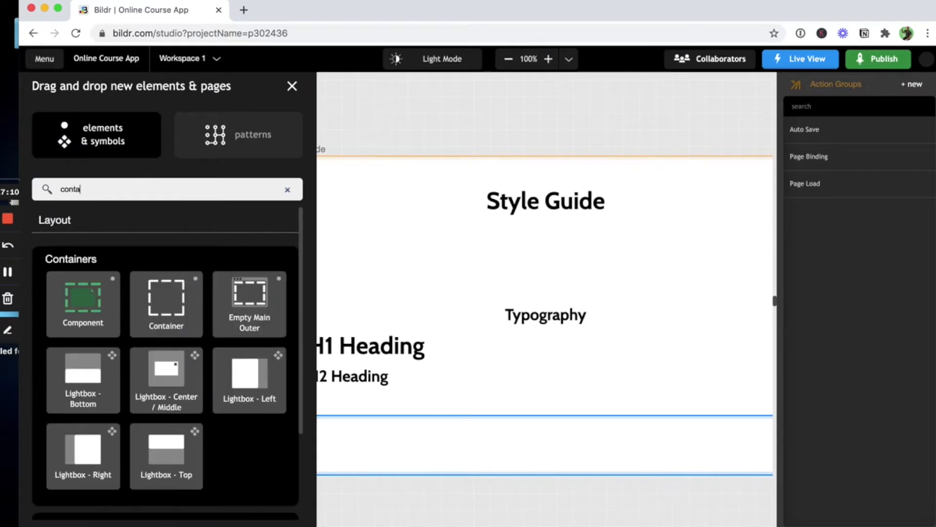
drag(173, 300, 230, 378)
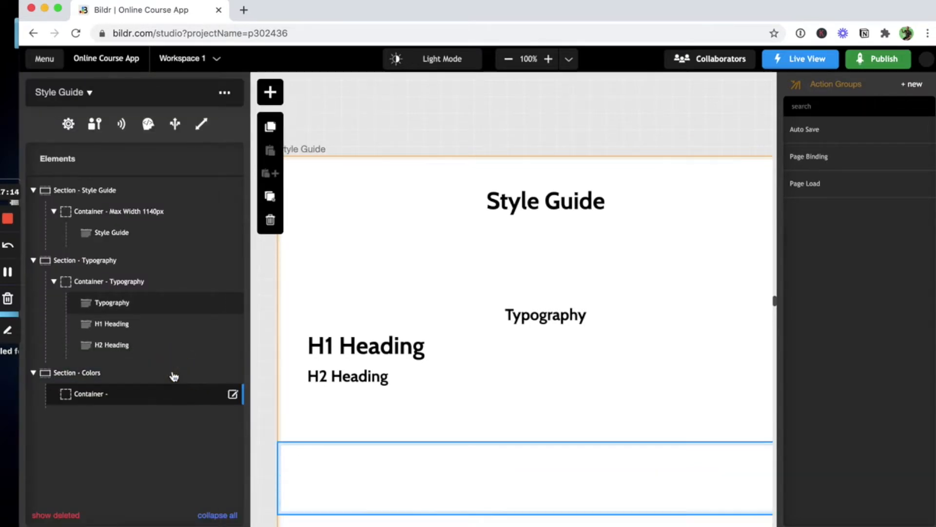
click(234, 394)
click(161, 173)
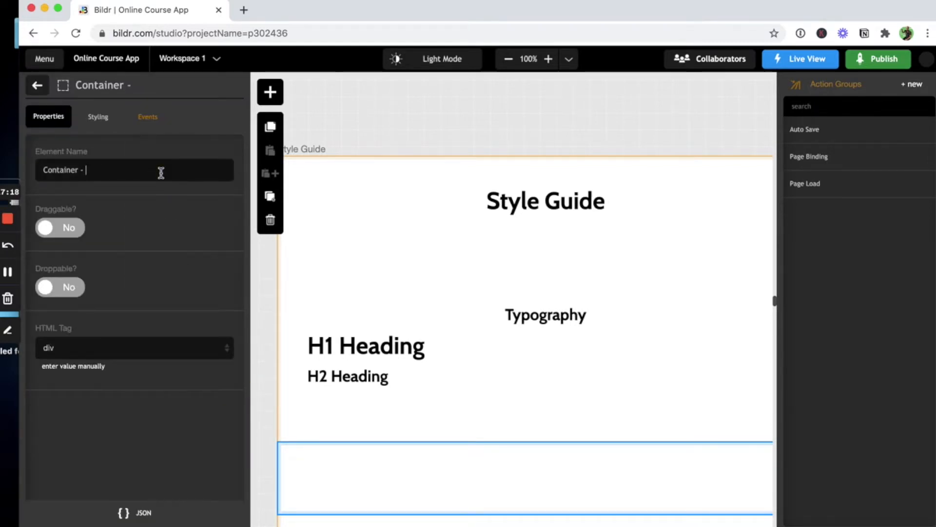
text(Colors)
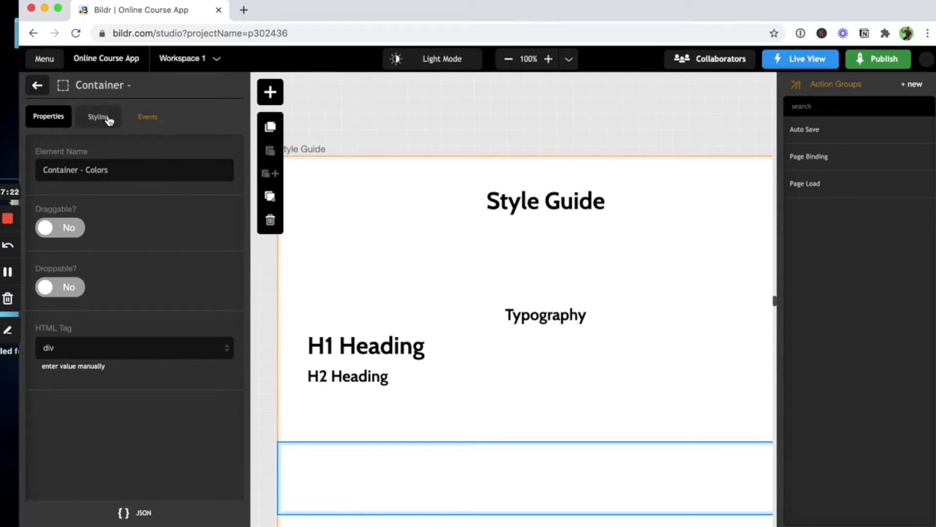
Step: Apply the "Container - Max Width 1140px" utility class to the Colors container and return to the element list
click(108, 119)
click(83, 235)
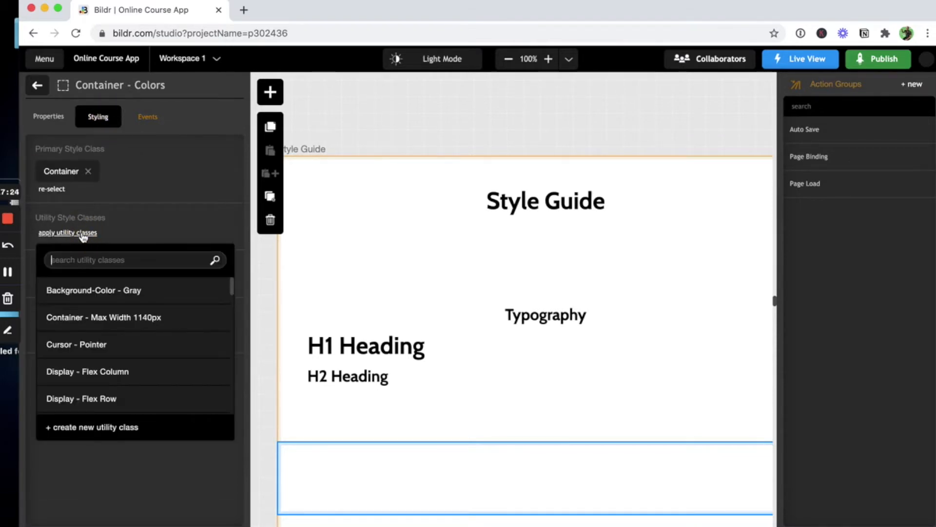
text(max)
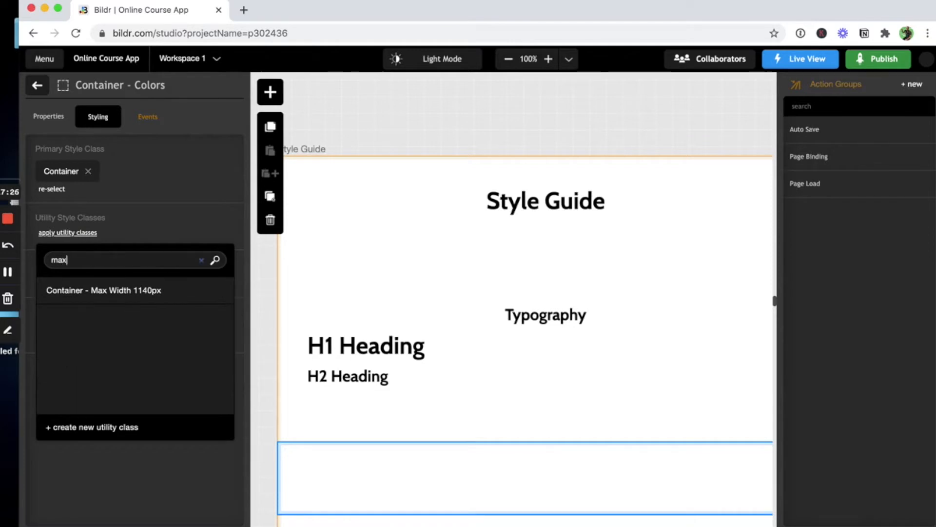
click(103, 293)
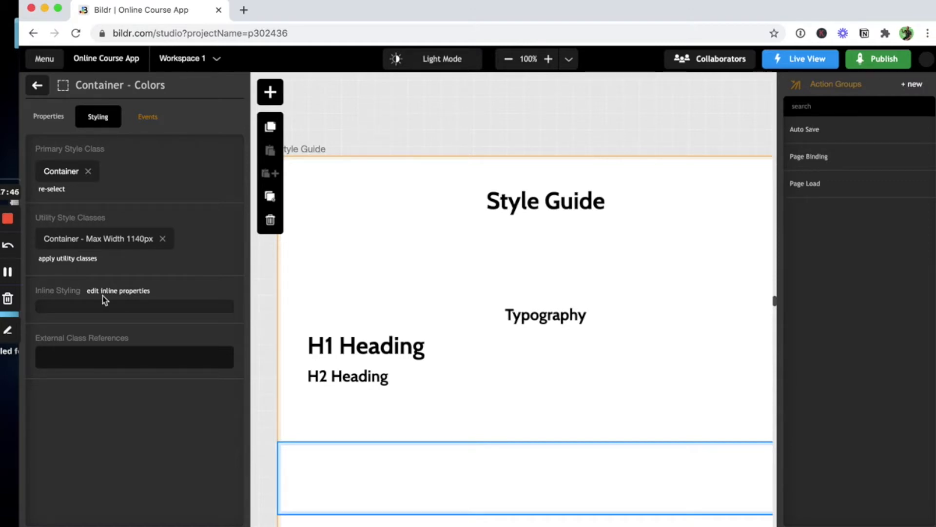
click(41, 87)
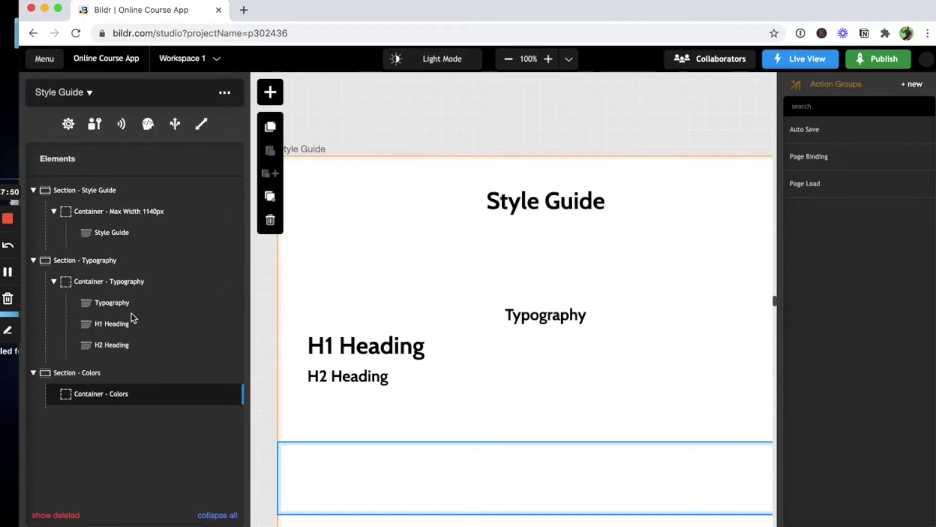
click(9, 272)
click(8, 272)
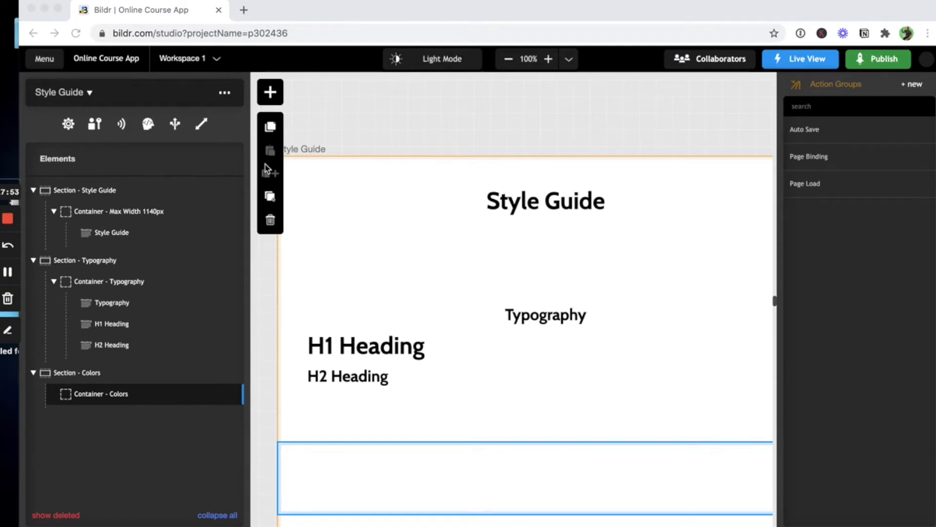
Step: Add a heading element inside the Colors container and name it "Heading - Colors"
click(270, 100)
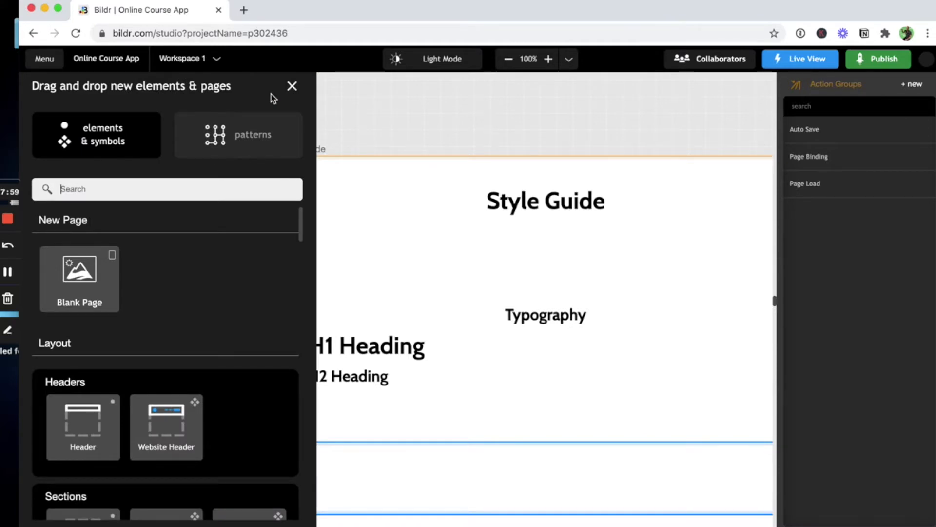
text(hea)
click(157, 460)
drag(157, 461, 152, 393)
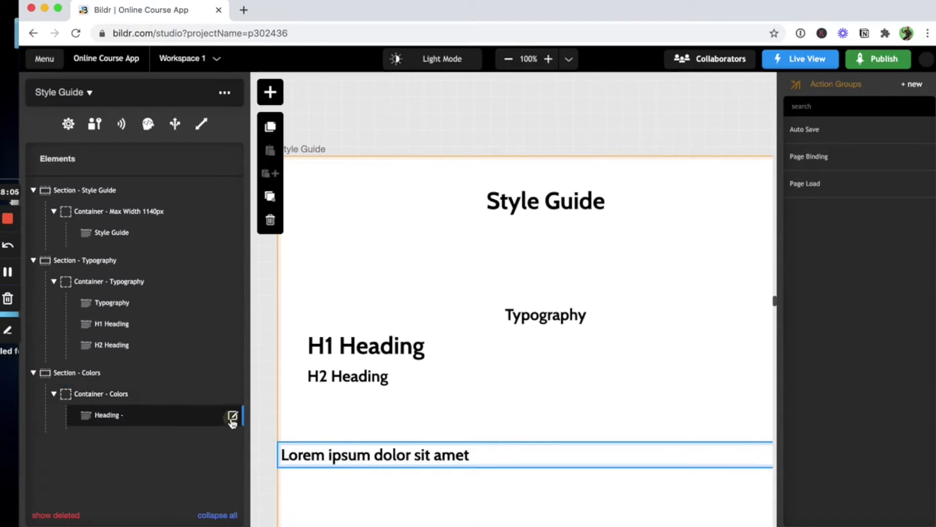
click(233, 415)
click(109, 172)
text(Colors)
Step: Apply the "Text-Align - Center" utility class to the Colors heading
click(100, 119)
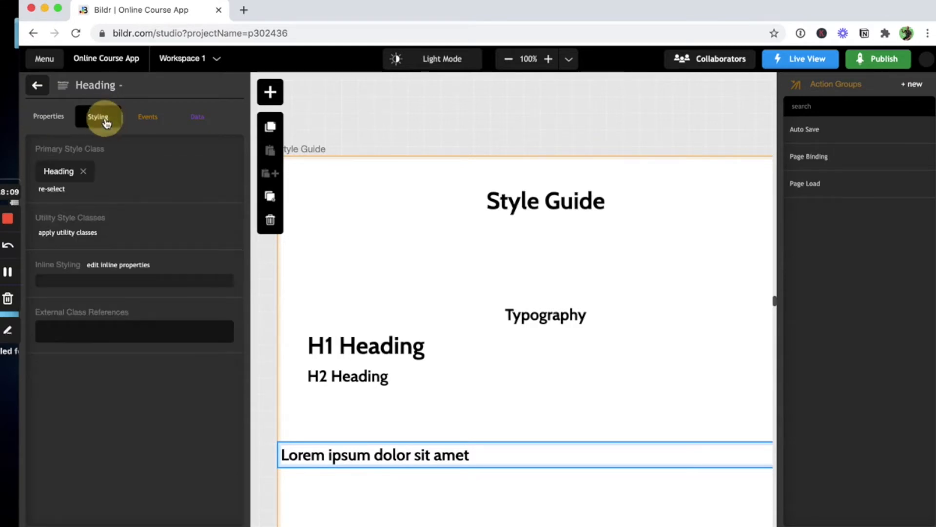
click(69, 233)
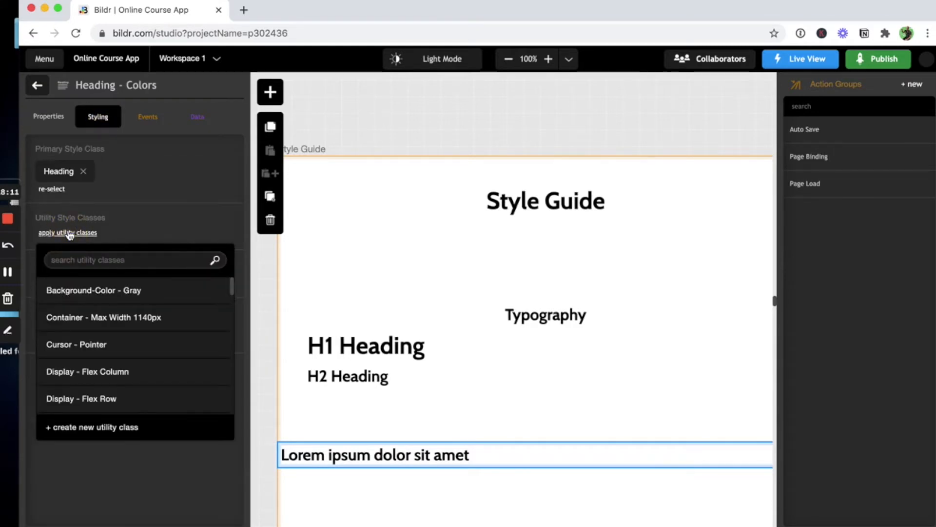
text(text)
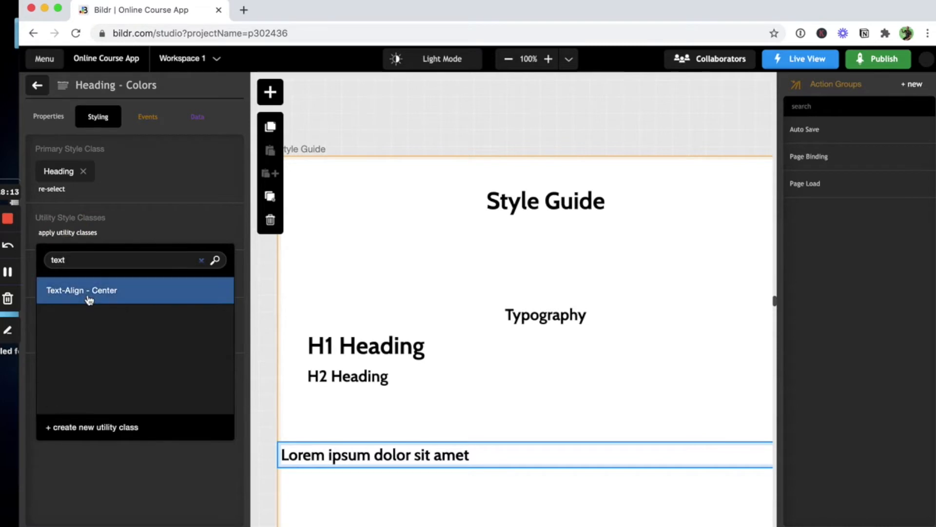
click(90, 299)
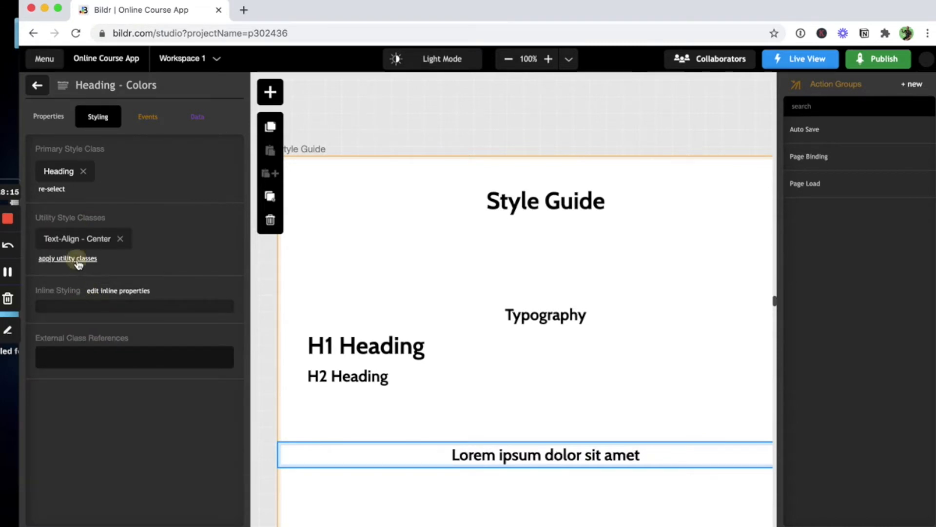
Step: Apply the "Heading - H2" utility class to the Colors heading and return to the element list
click(77, 258)
key(BackSpace)
key(BackSpace)
key(BackSpace)
key(BackSpace)
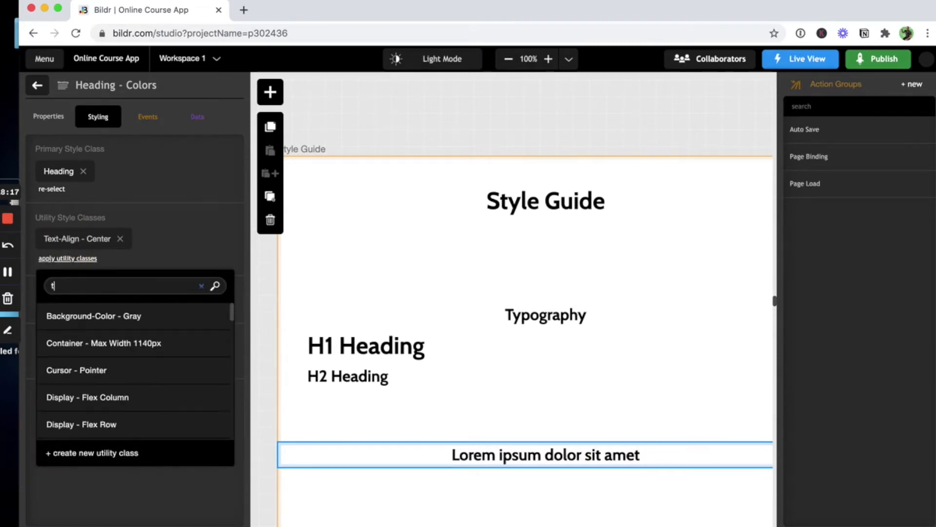
text(h2)
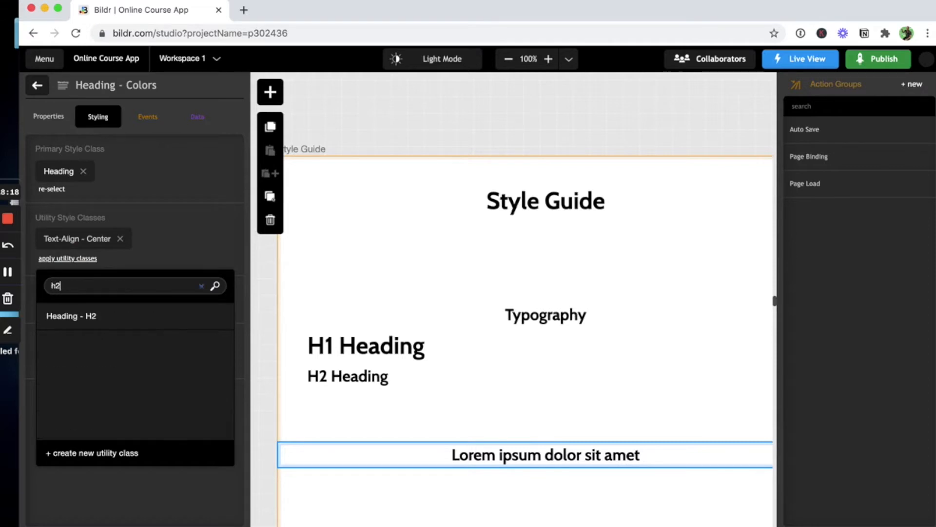
click(83, 317)
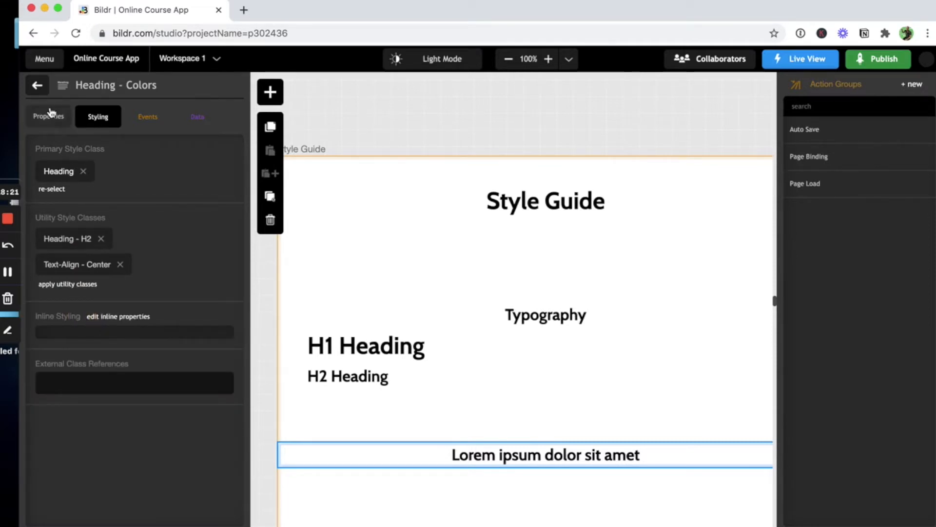
click(39, 86)
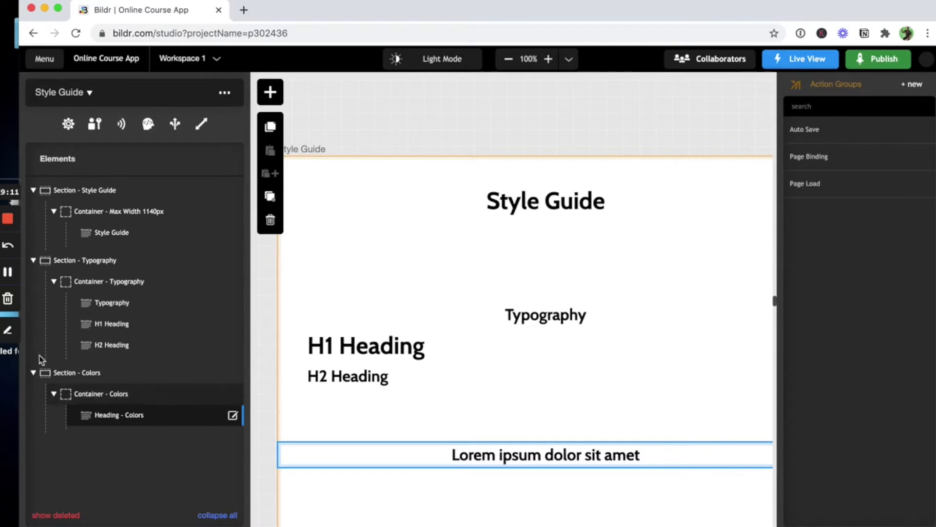
click(9, 274)
Step: Add a nested container below the heading in the Colors container and name it "Container - Colors Blocks"
click(87, 396)
click(83, 399)
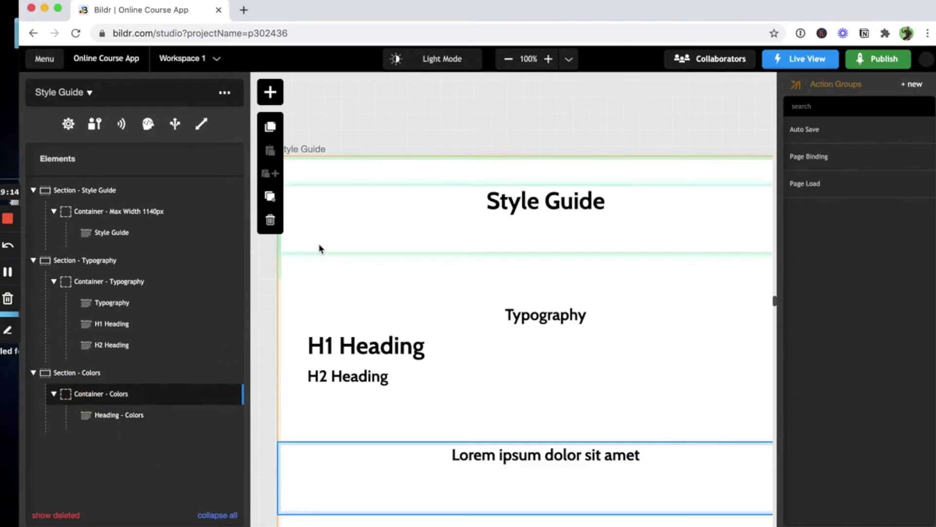
click(271, 91)
text(cont)
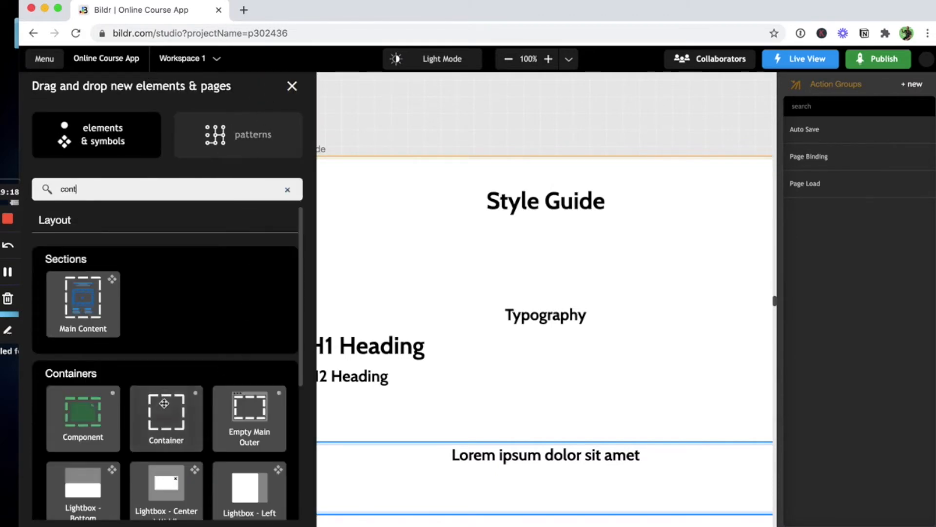
mouse_move(165, 403)
mouse_down()
mouse_move(194, 444)
mouse_move(153, 390)
mouse_move(153, 404)
mouse_up()
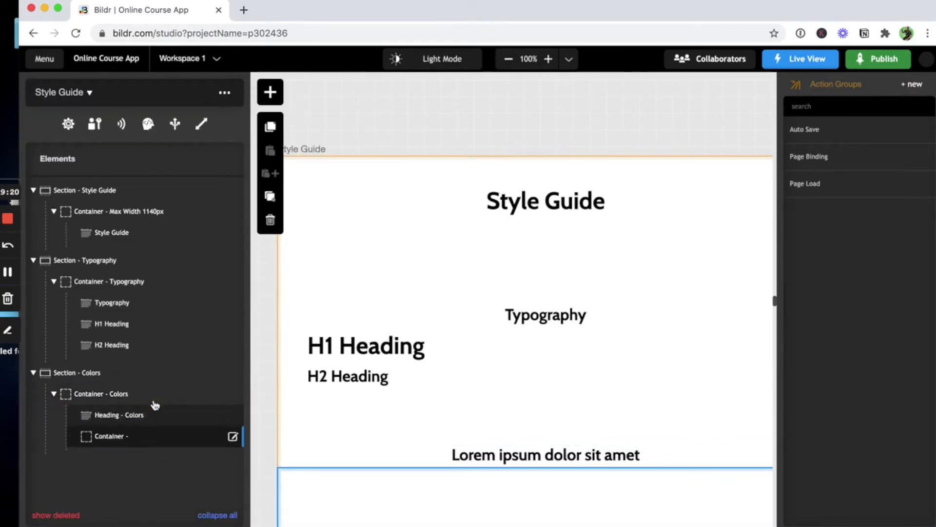
click(234, 440)
click(146, 175)
text(C)
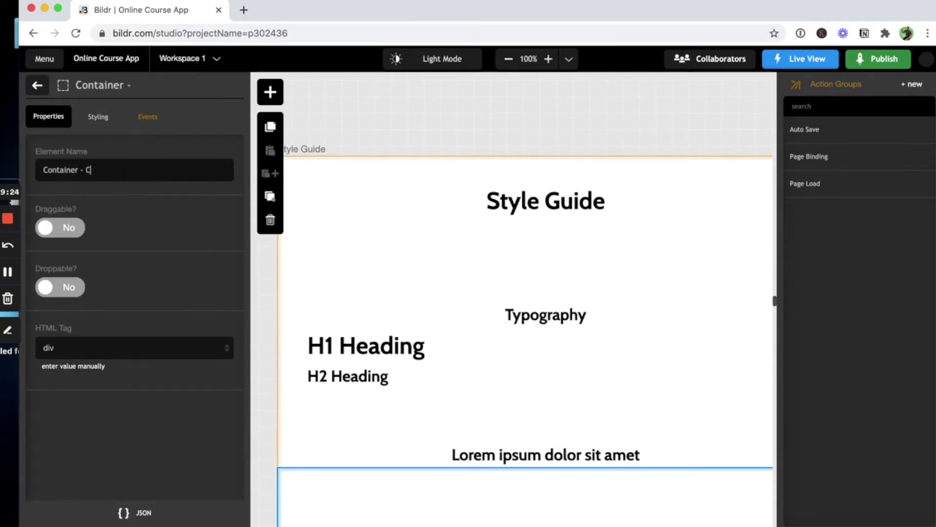
text(olors Blocks)
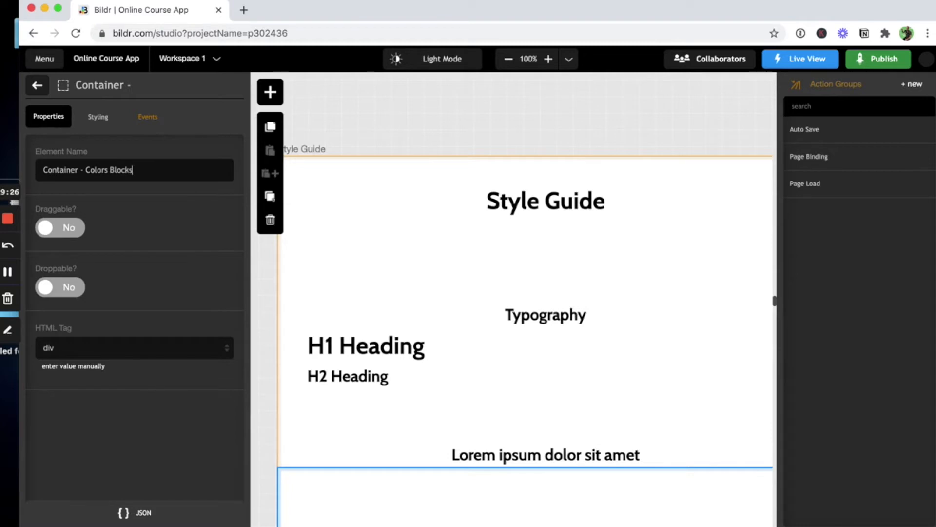
Step: Apply the "Display - Flex Row" utility class to the Colors Blocks container
click(102, 125)
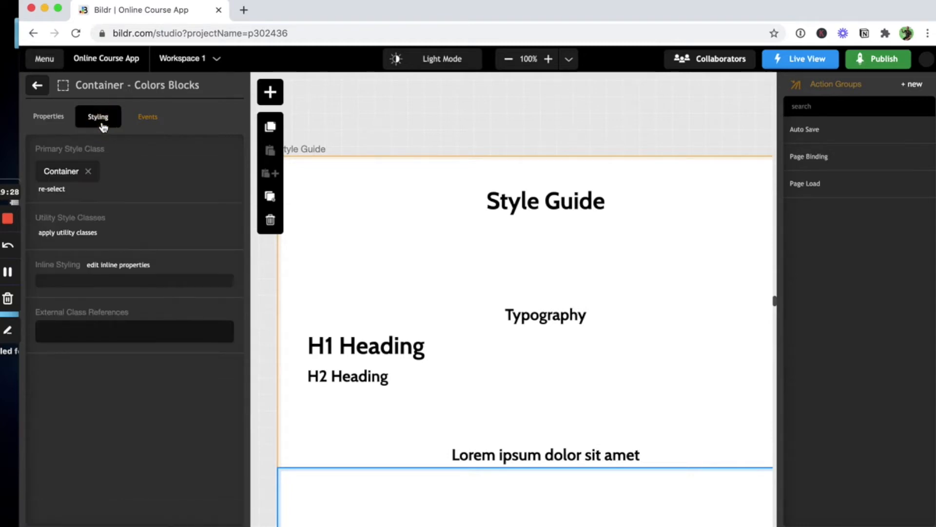
click(79, 238)
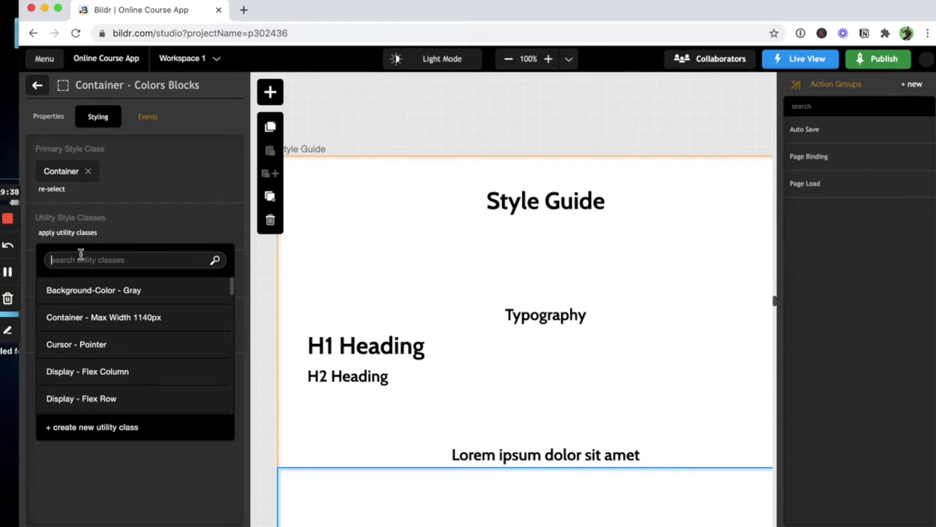
text(flex)
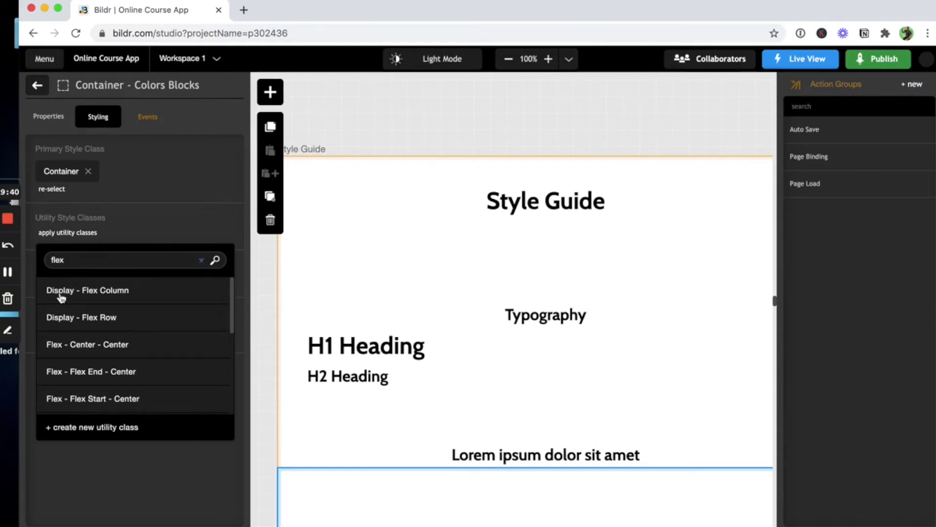
click(87, 318)
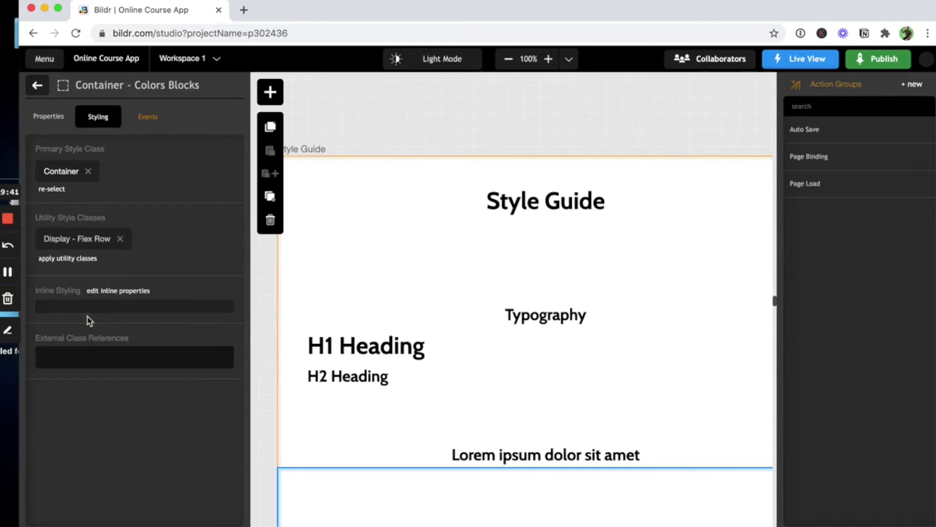
Step: Apply the "Flex - Flex Start - Center" utility class to the Colors Blocks container and return to the element list
click(66, 259)
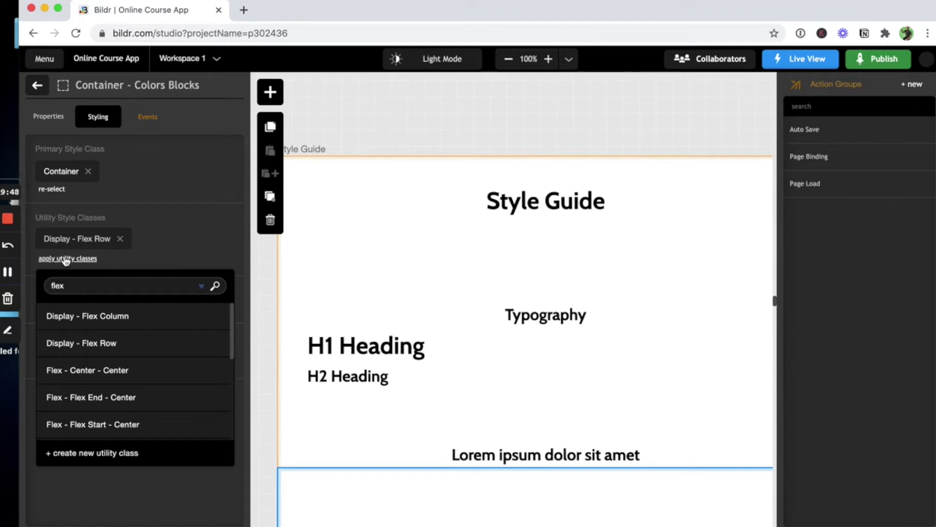
key(BackSpace)
text(x)
scroll(126, 349, down, 1)
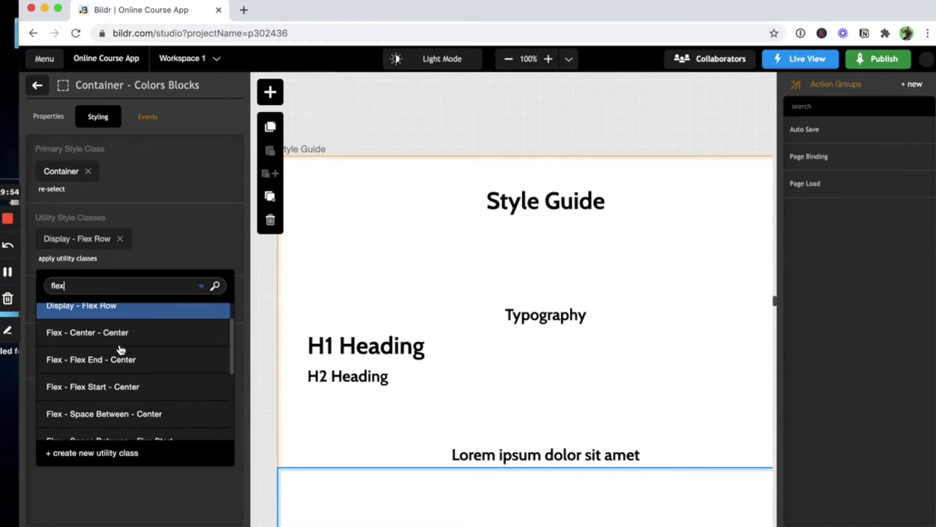
scroll(120, 349, down, 1)
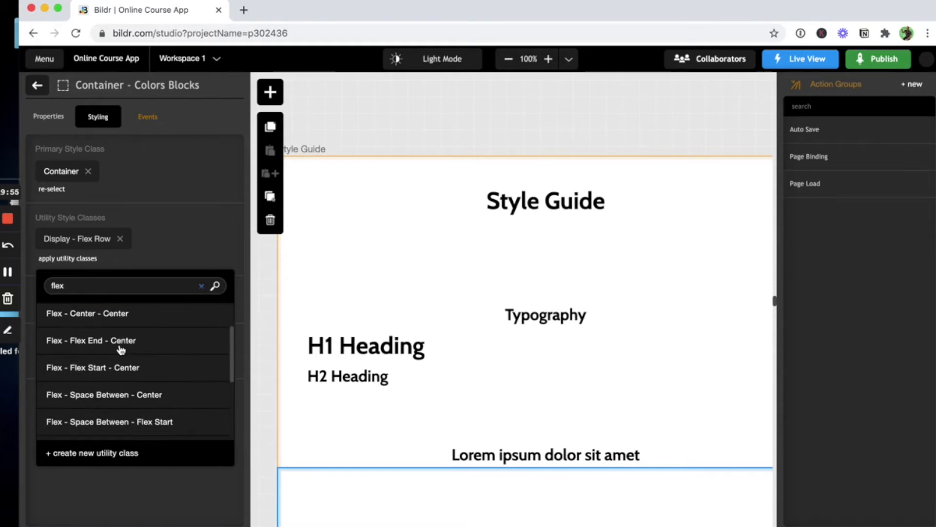
click(118, 374)
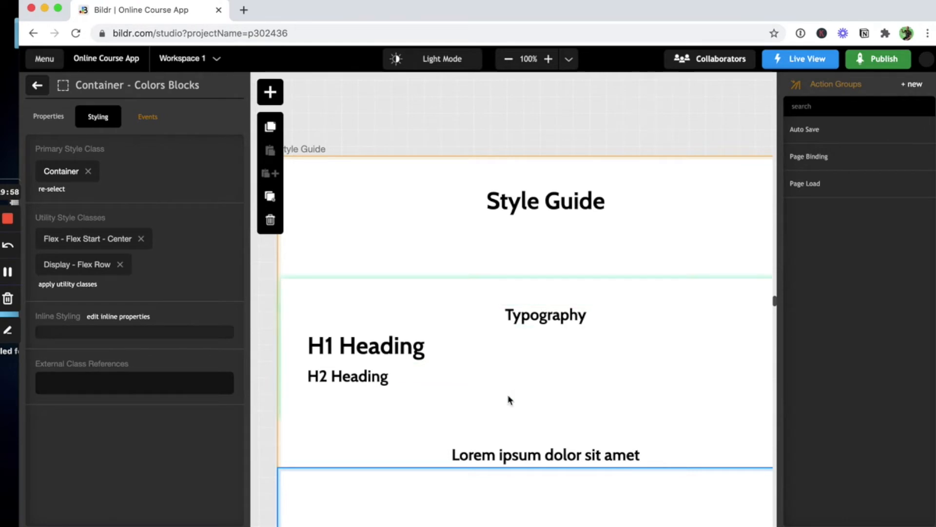
scroll(508, 399, down, 3)
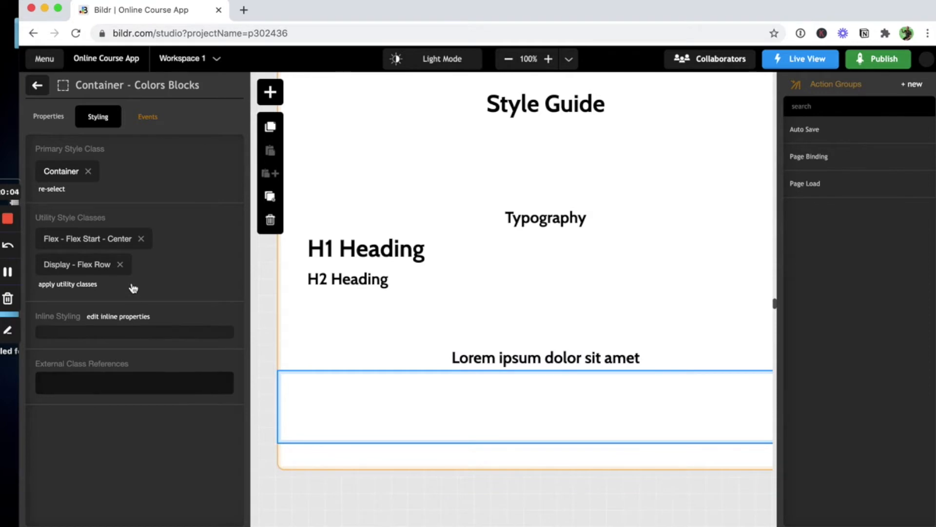
click(37, 86)
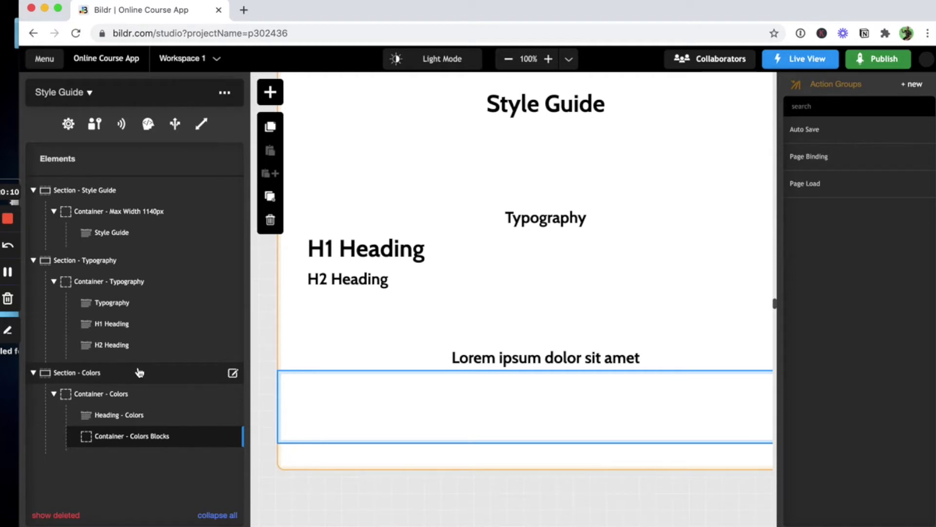
Step: Add a nested container inside the Colors Blocks container and name it "Container - Primary Color"
click(270, 91)
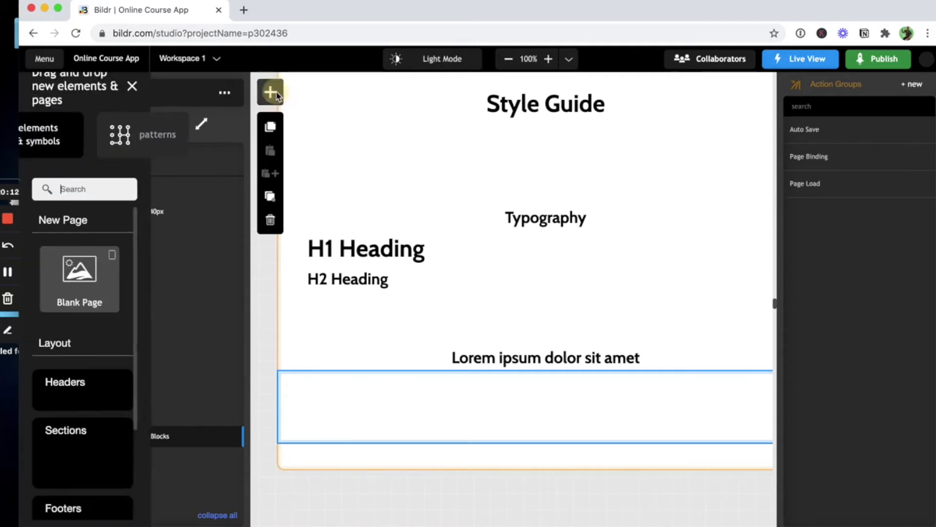
text(cont)
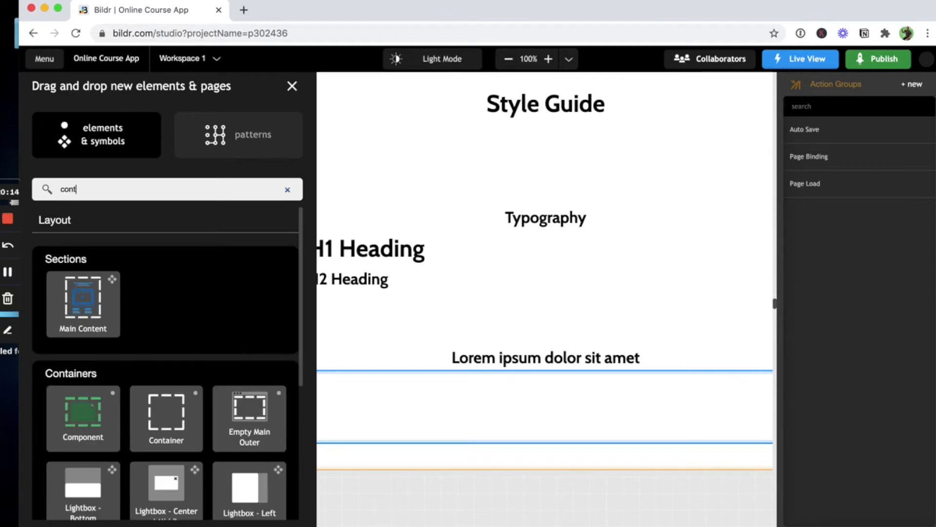
mouse_move(180, 432)
mouse_down()
mouse_move(235, 493)
mouse_move(194, 438)
mouse_up()
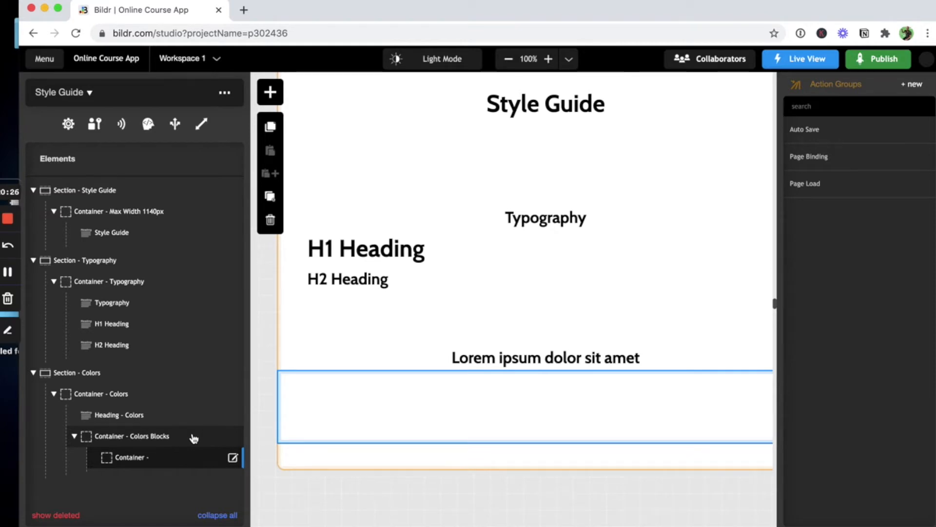
click(7, 274)
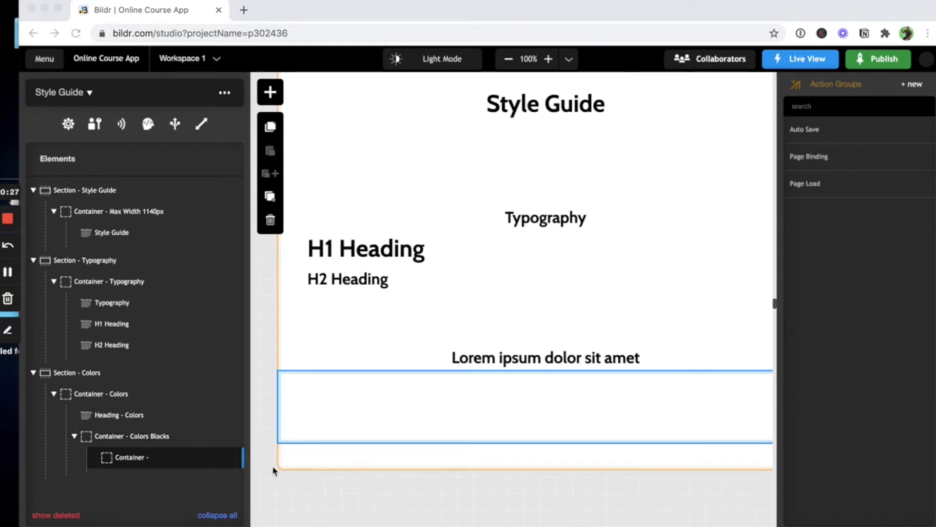
click(235, 459)
click(234, 459)
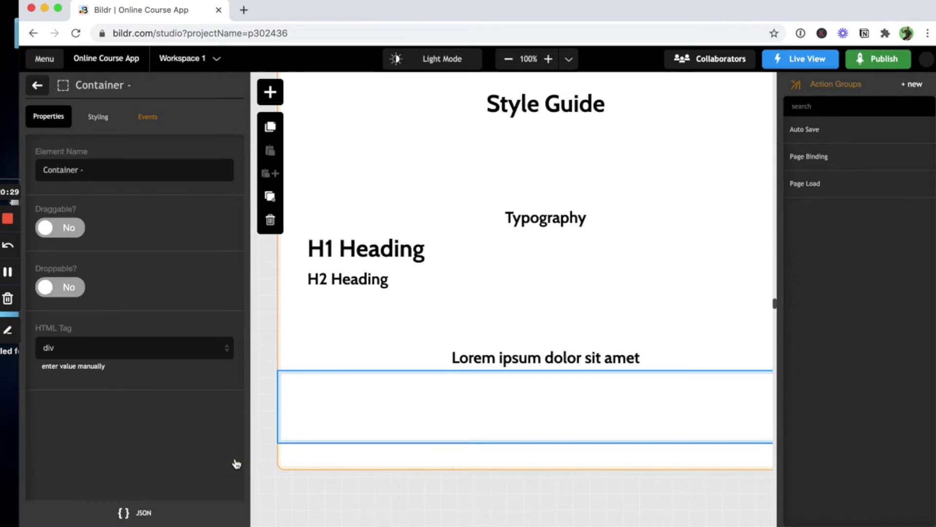
click(133, 175)
text(Primary Color)
Step: Create a utility class named "Square Div - 50px X 50px" on the Primary Color container
click(101, 122)
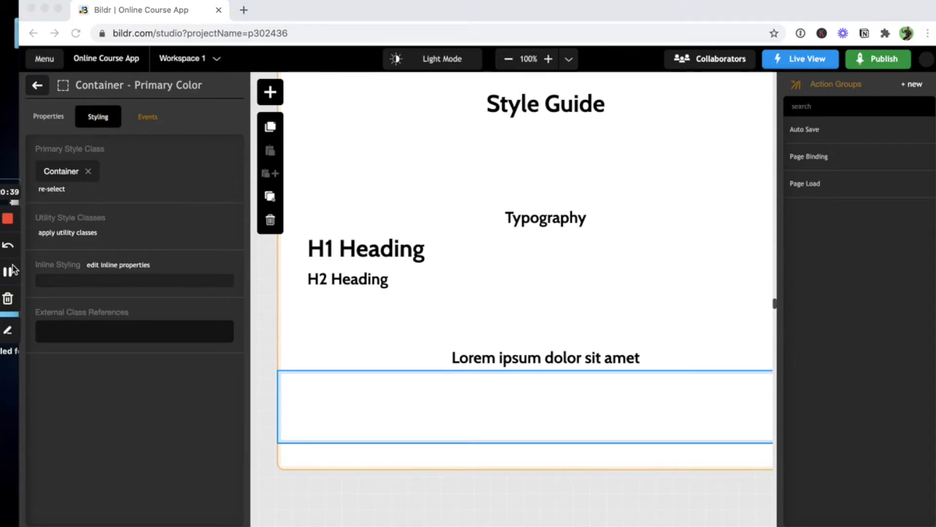
click(67, 237)
click(57, 234)
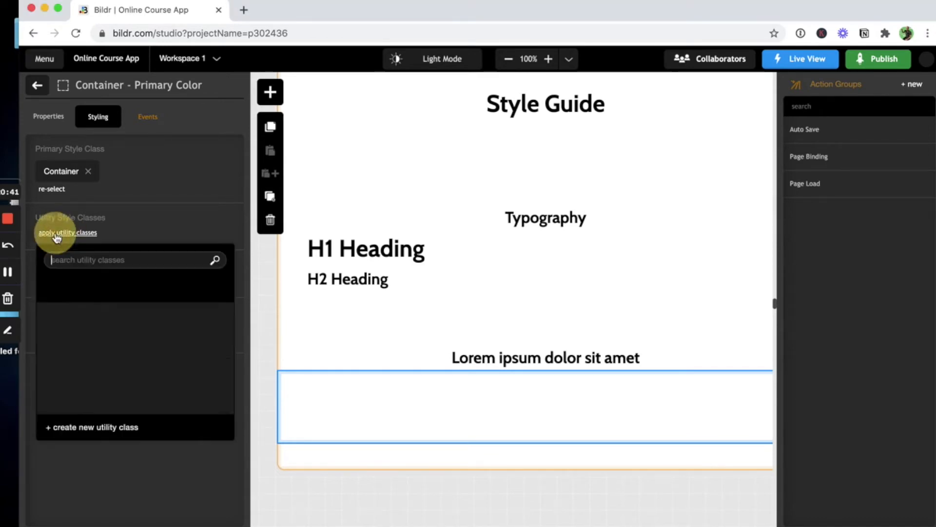
click(98, 429)
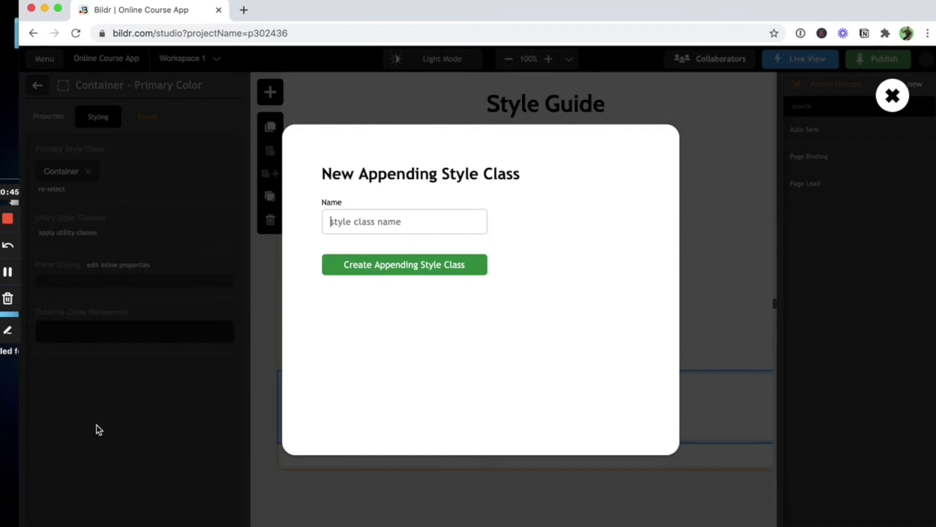
text(Square Div - 50px)
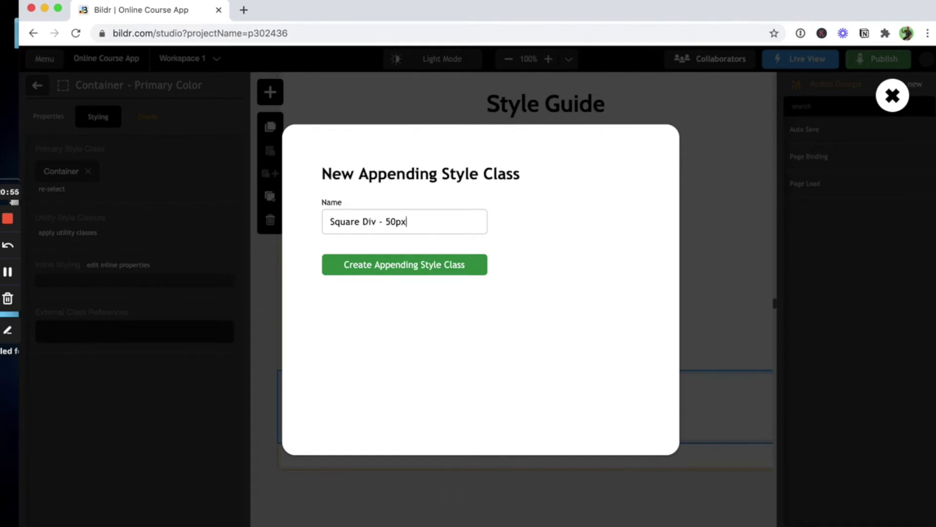
text( X 50px)
click(400, 268)
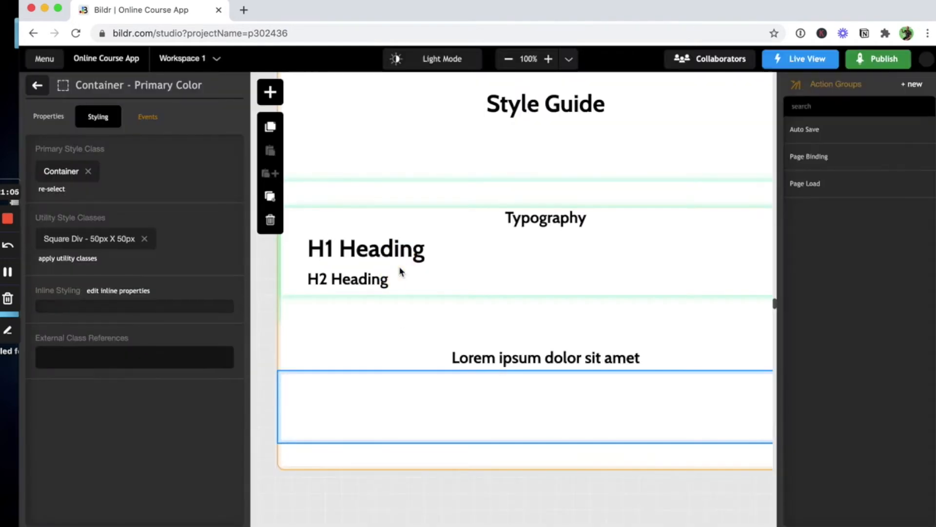
Step: Add a height property of 50 px to the "Square Div - 50px X 50px" class
click(100, 240)
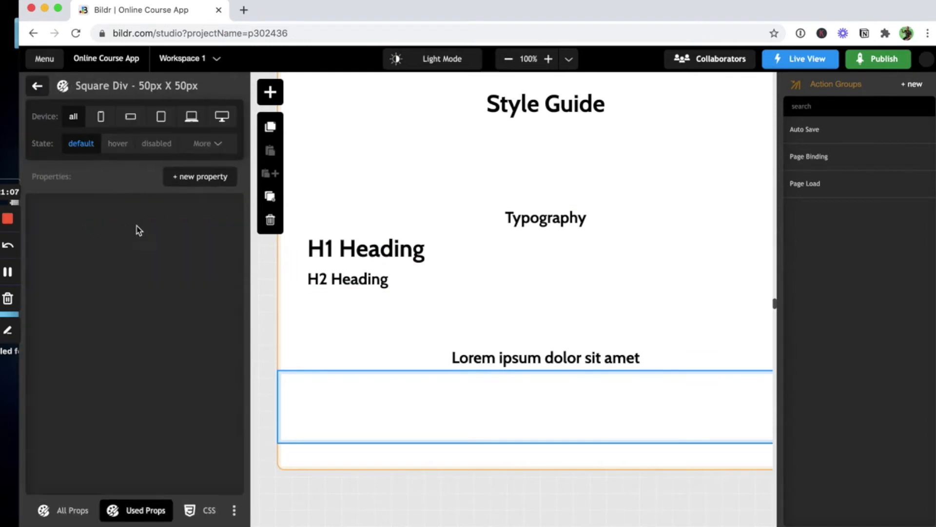
click(193, 179)
text(heigh)
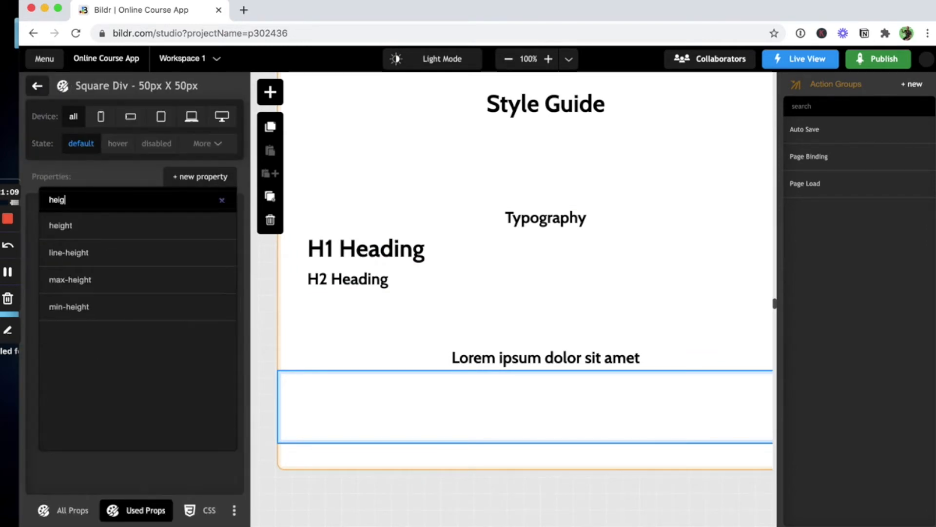
click(146, 234)
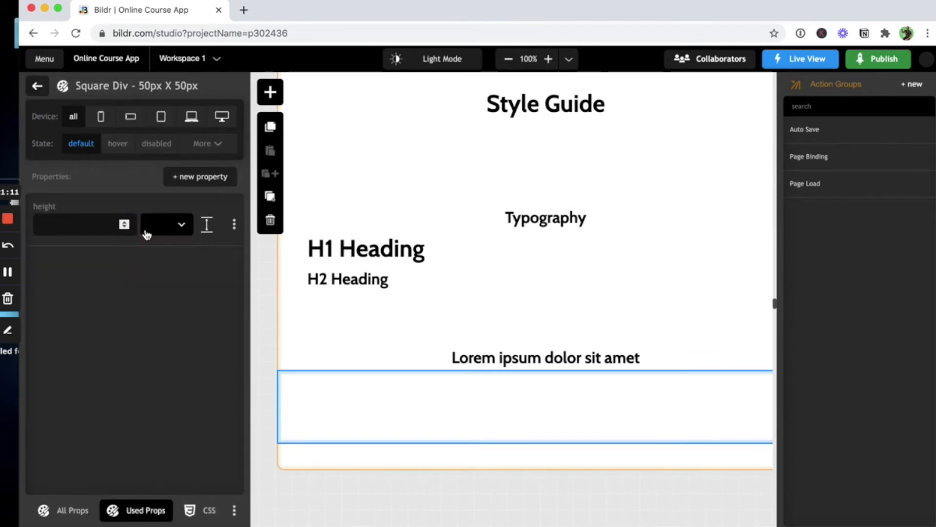
text(50)
Step: Add a width property of 50 px to the square div class and return to the container's styling
click(208, 186)
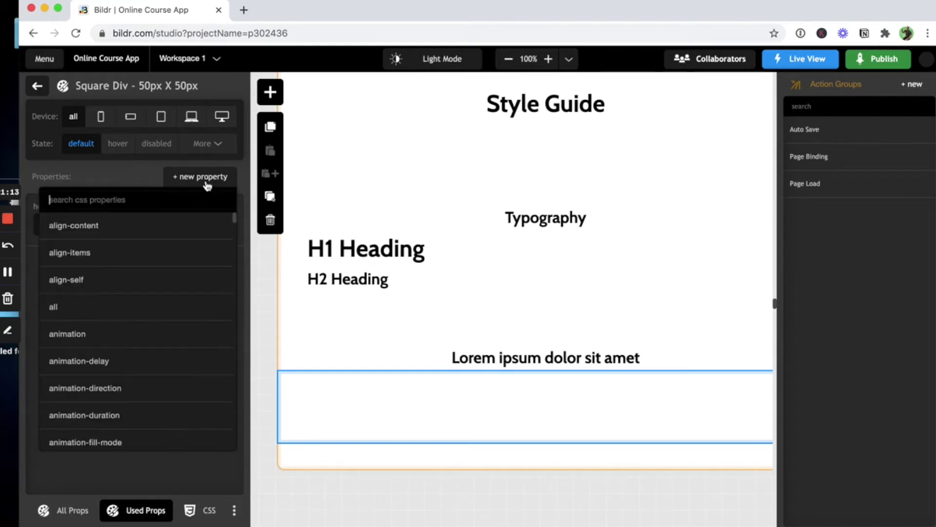
text(wicth)
key(BackSpace)
key(BackSpace)
key(BackSpace)
text(dth)
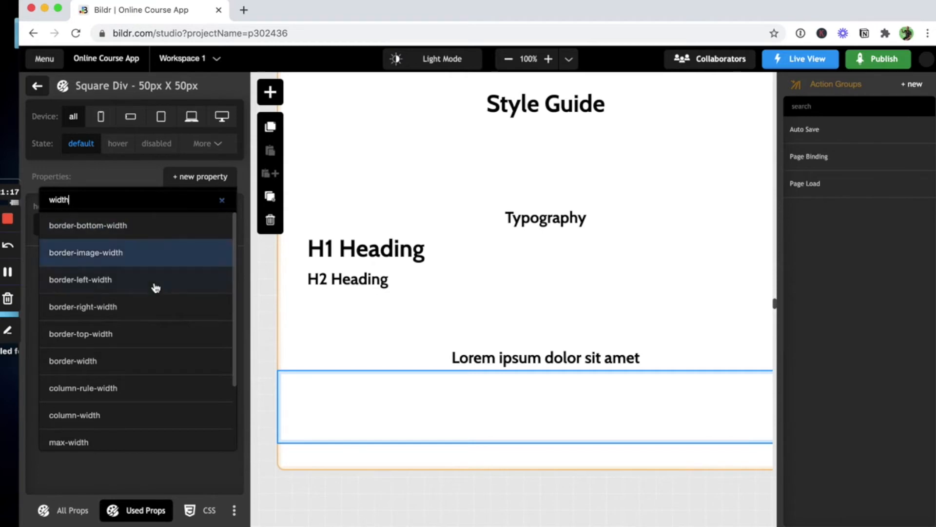
scroll(159, 282, down, 3)
click(115, 434)
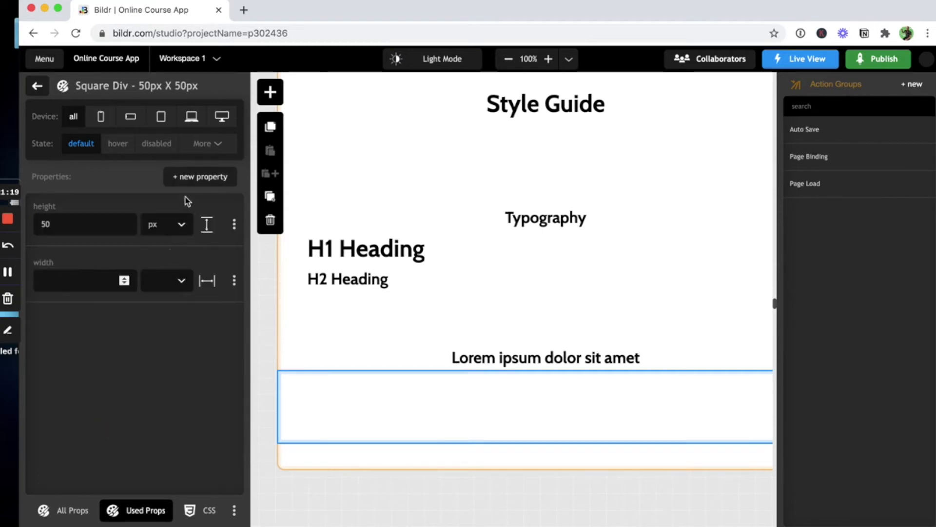
text(50)
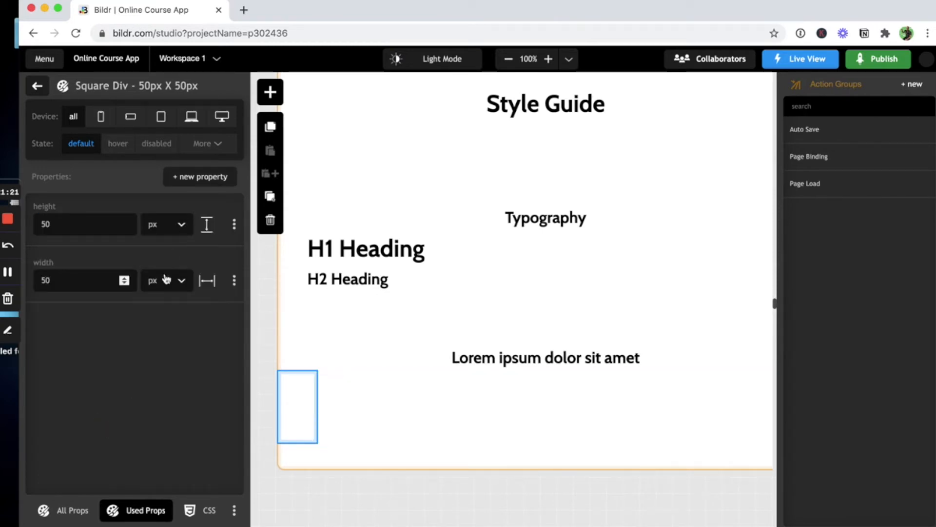
click(146, 341)
click(37, 85)
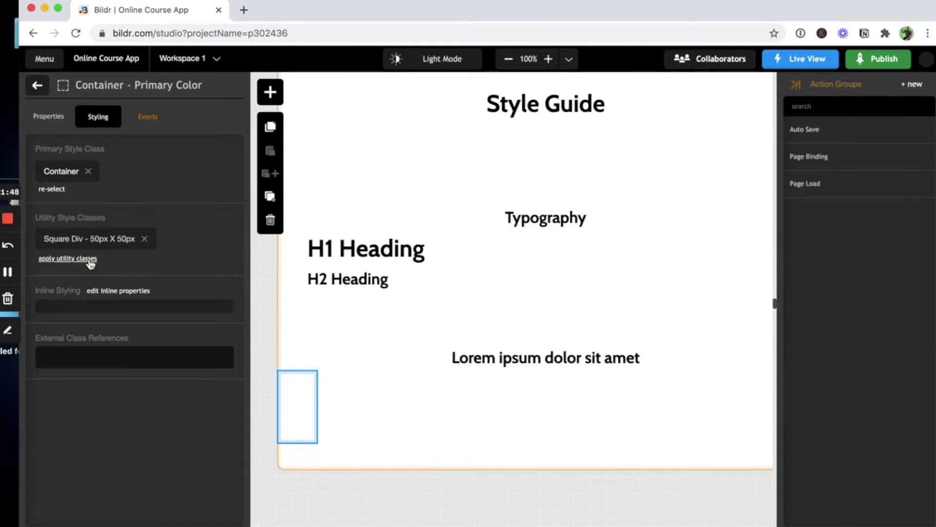
Step: Create a second utility class named "Primary Color" on the Primary Color container
click(89, 260)
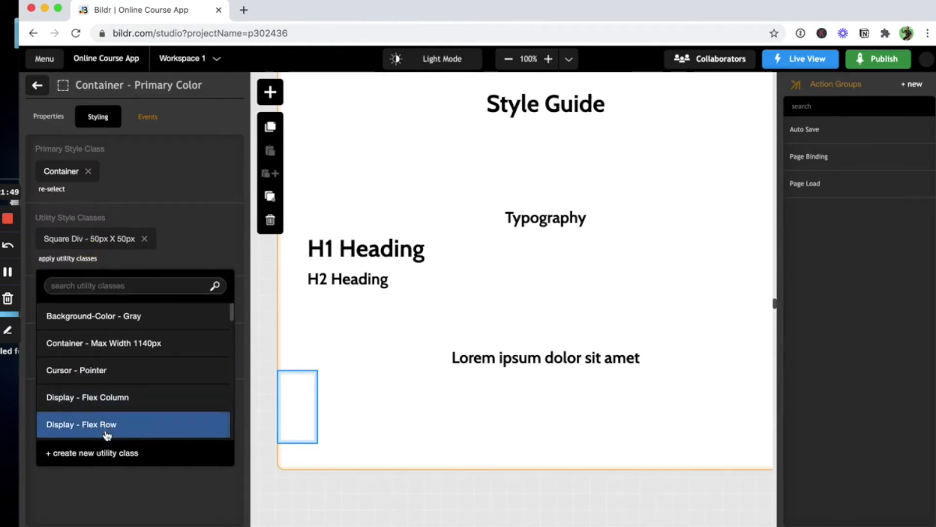
click(97, 459)
text(Primary Color)
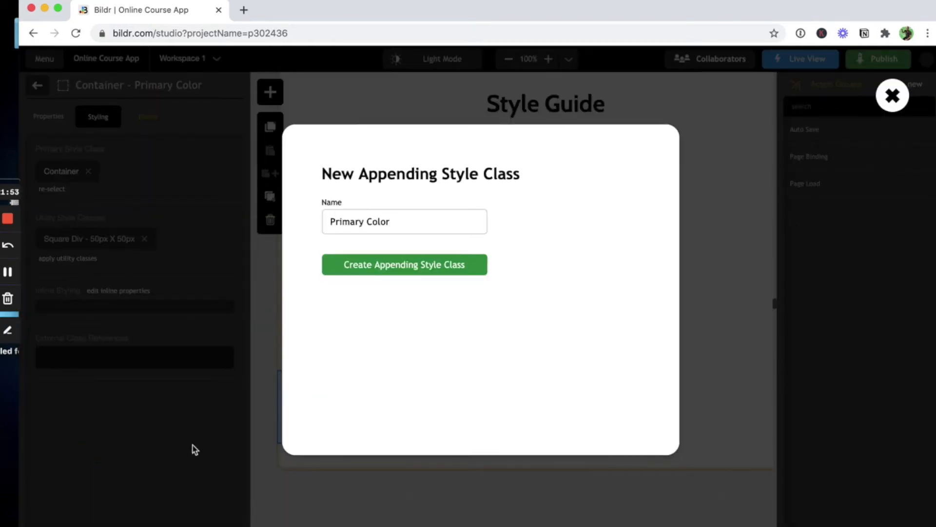
click(386, 266)
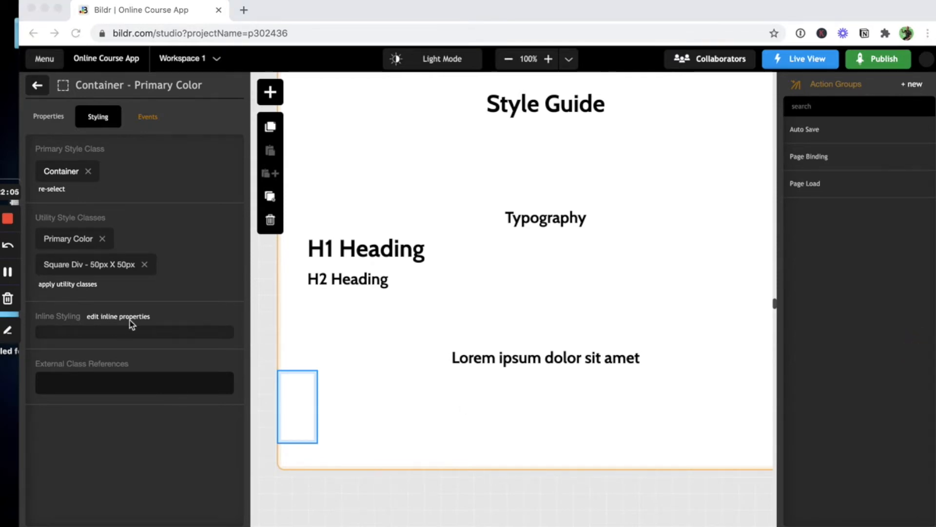
Step: Add a background-color property of #007CC7 to the "Primary Color" utility class
click(57, 243)
click(57, 242)
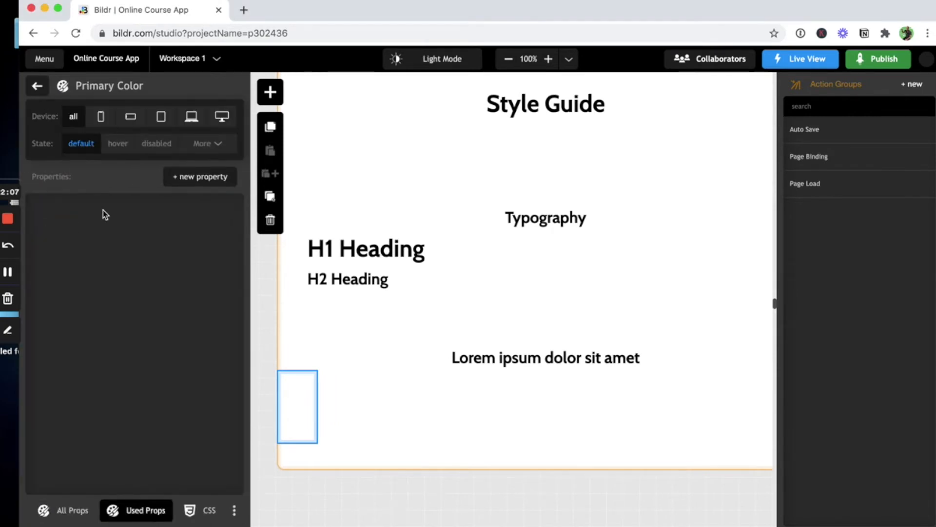
click(185, 179)
text(back)
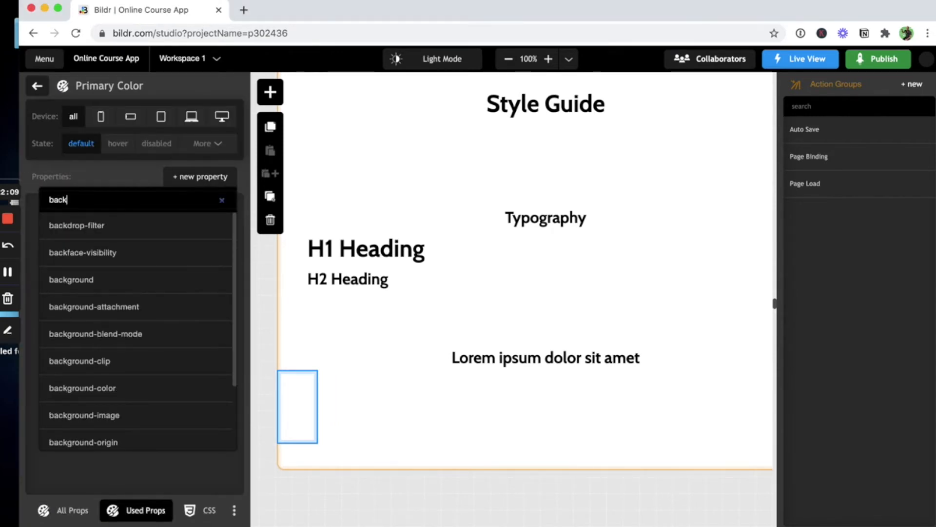
click(156, 385)
text(#00)
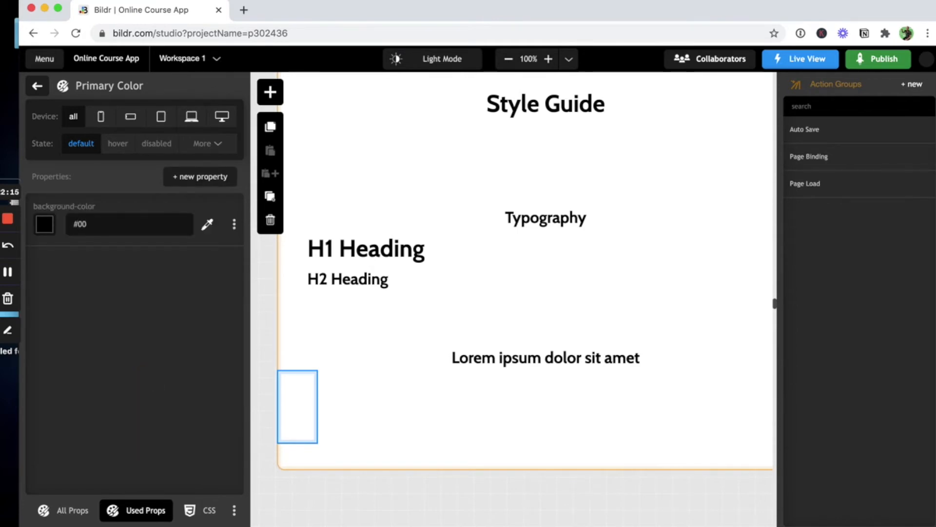
text(7CC8)
key(BackSpace)
text(7)
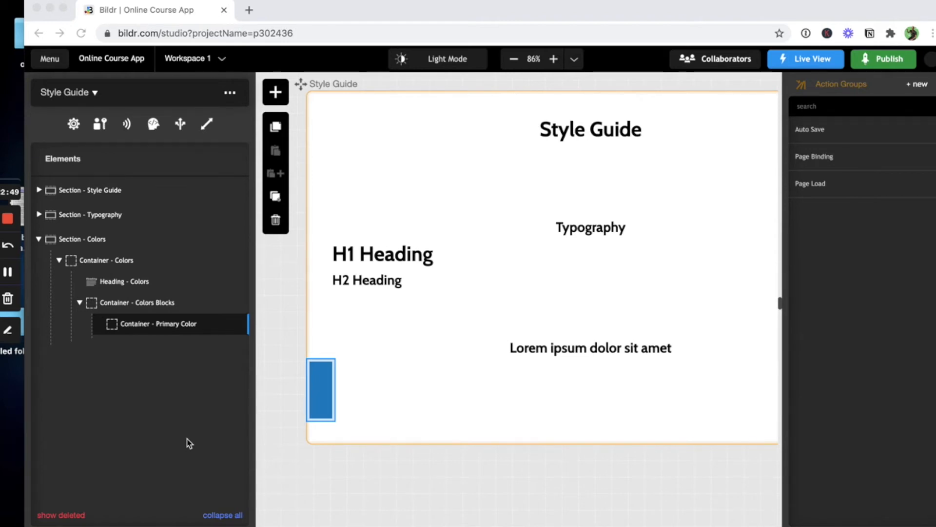
Step: Duplicate the Primary Color container three times inside the Colors Blocks container
click(159, 323)
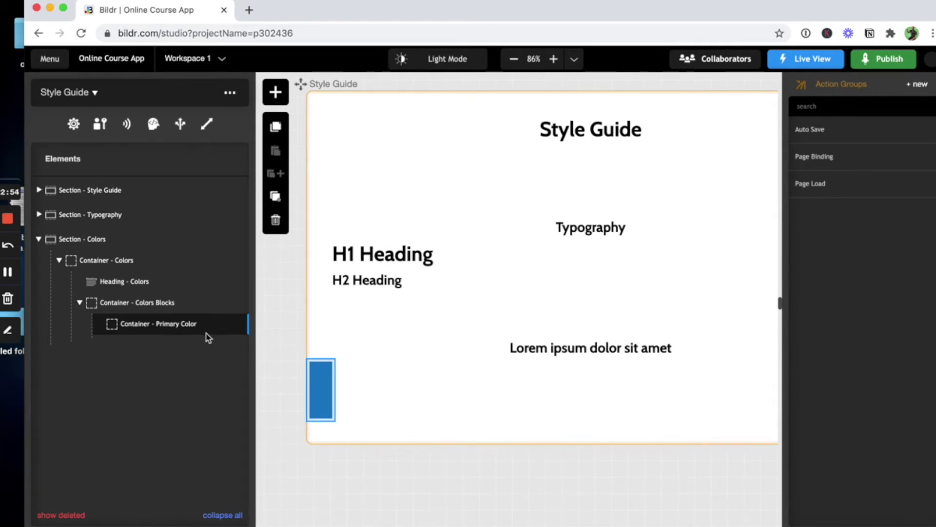
click(276, 197)
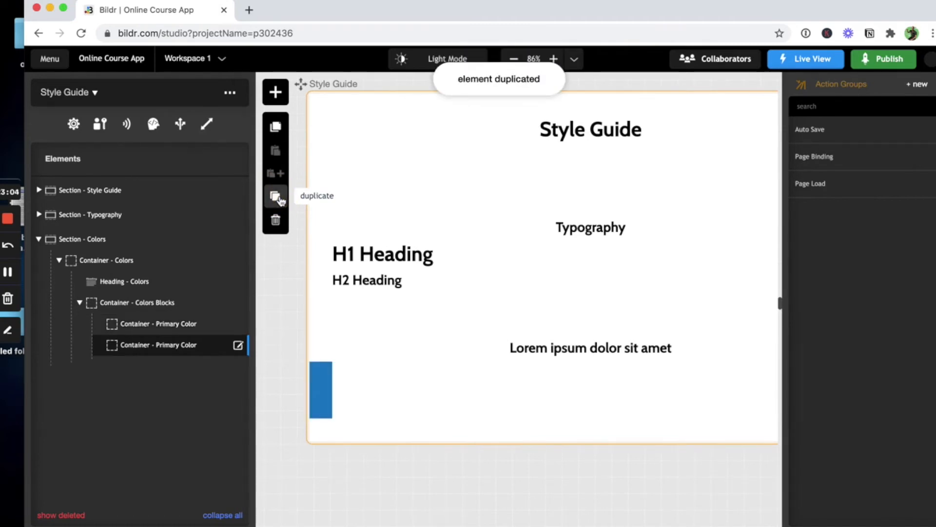
click(277, 197)
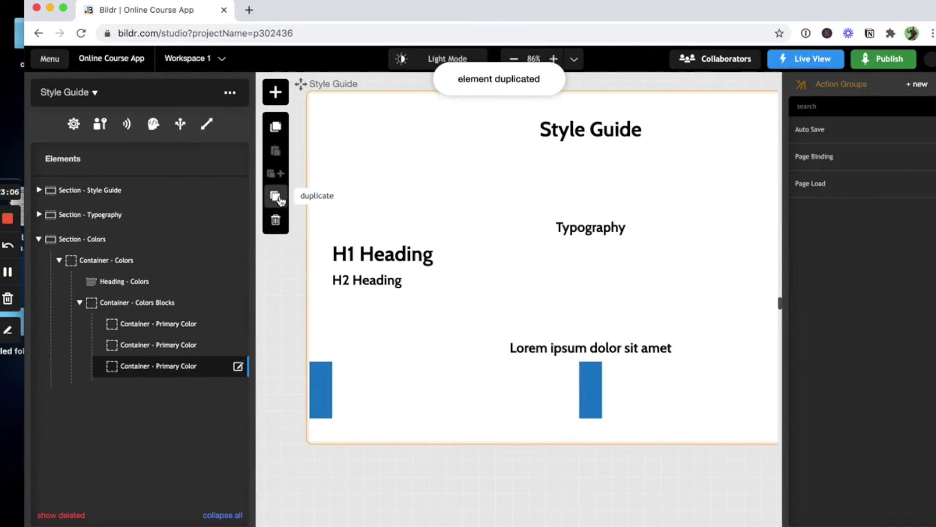
click(276, 197)
scroll(387, 332, right, 2)
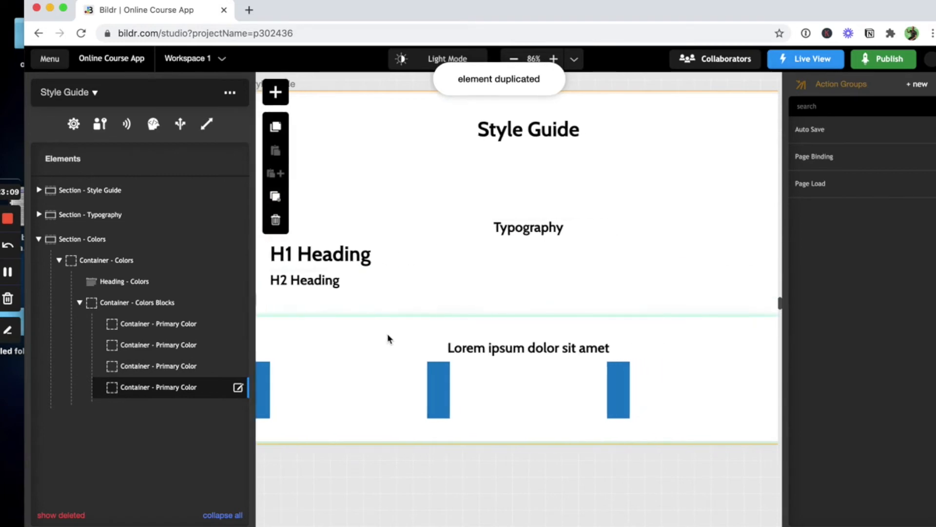
scroll(388, 337, right, 2)
scroll(389, 338, left, 3)
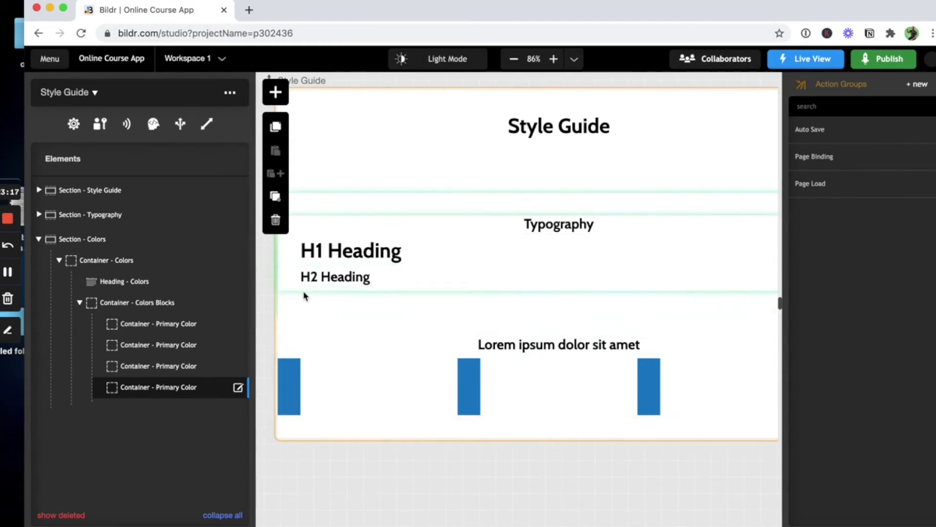
Step: Add an inline padding property to the Colors Blocks container with 40 px on the left and right sides
click(238, 305)
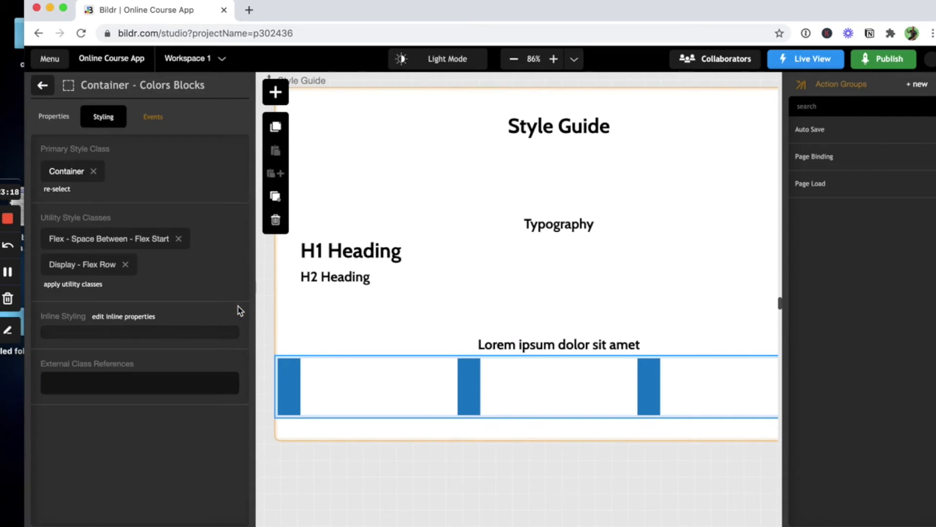
click(137, 318)
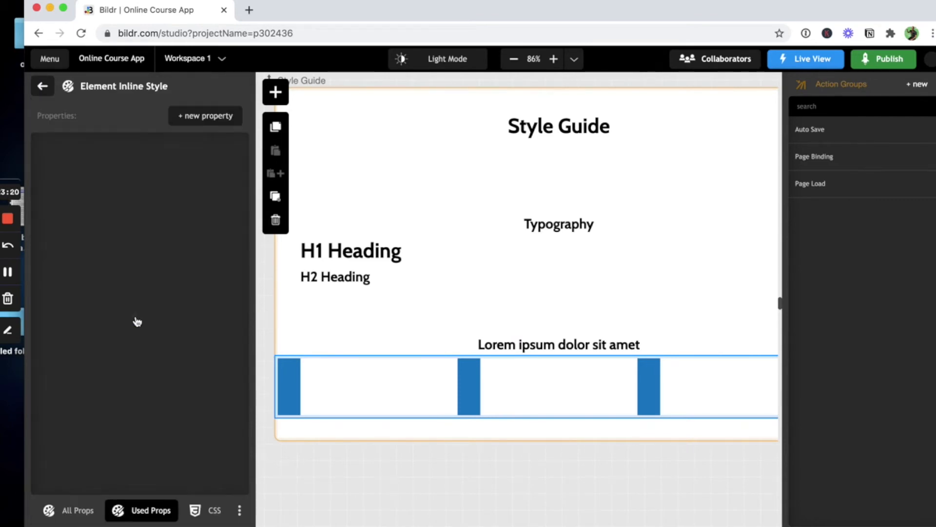
click(208, 120)
text(padd)
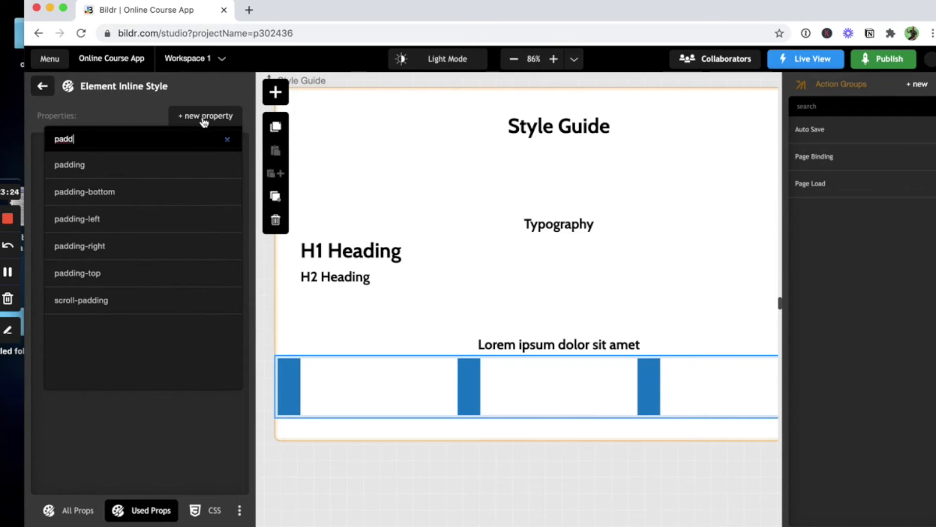
click(166, 164)
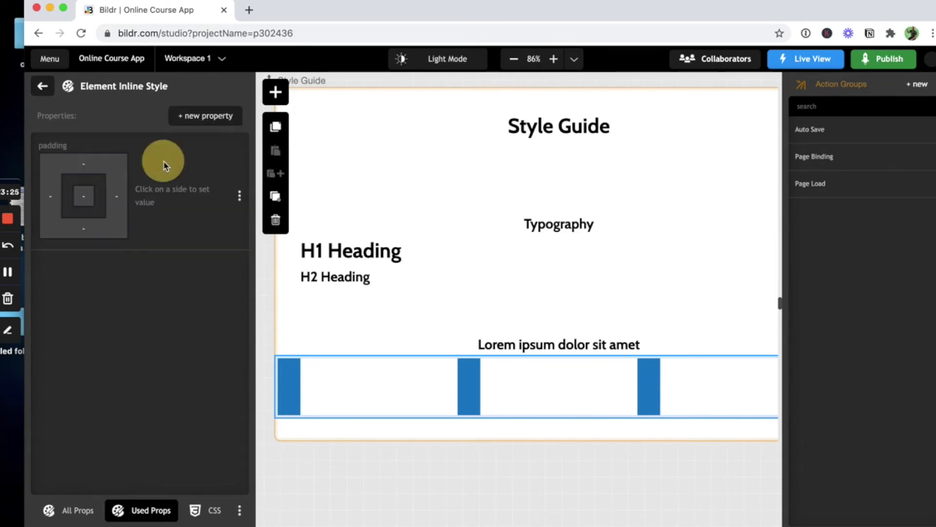
click(50, 198)
text(40)
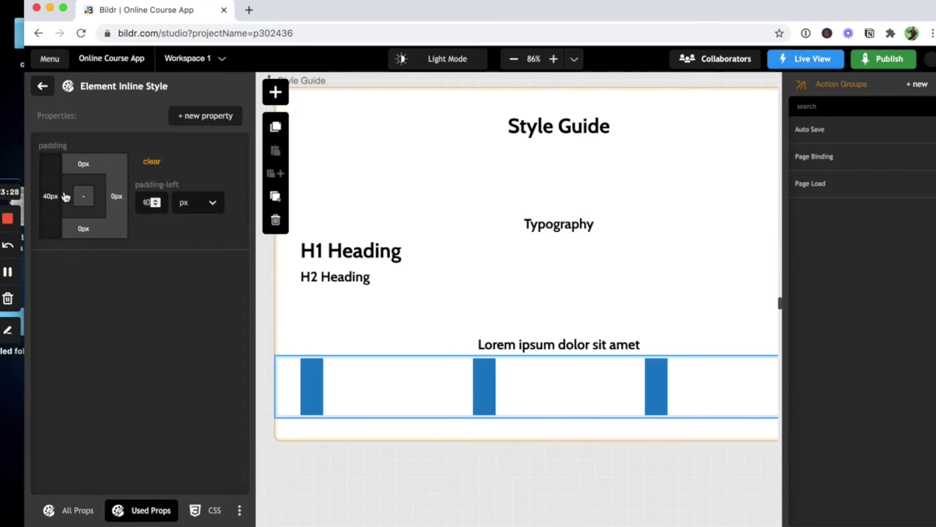
click(122, 202)
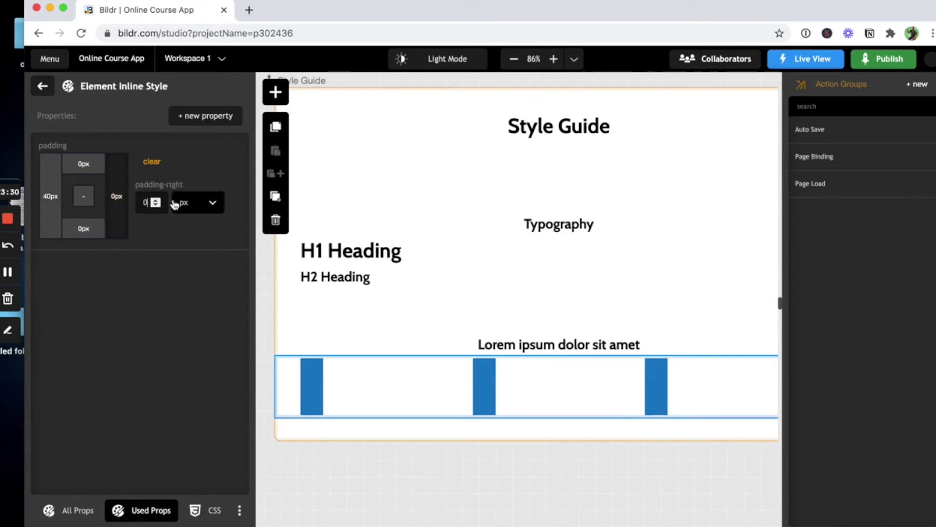
text(40)
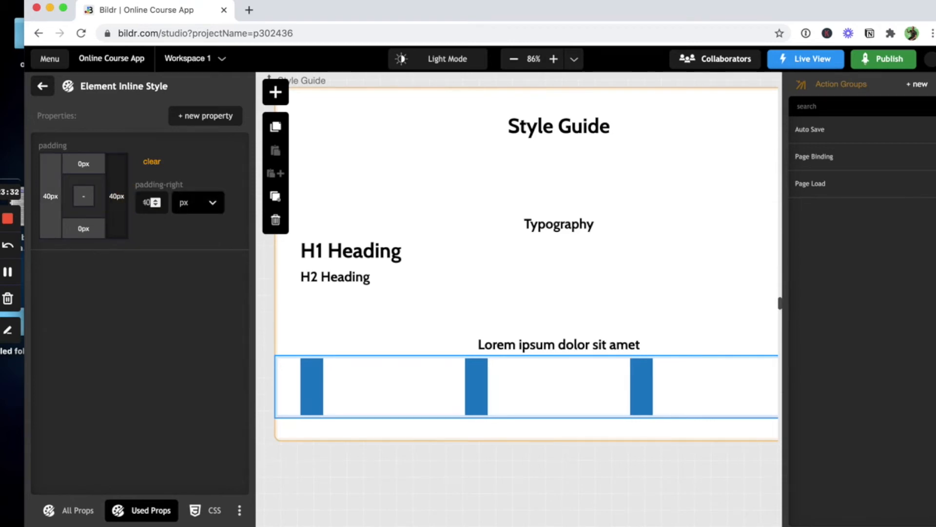
click(42, 86)
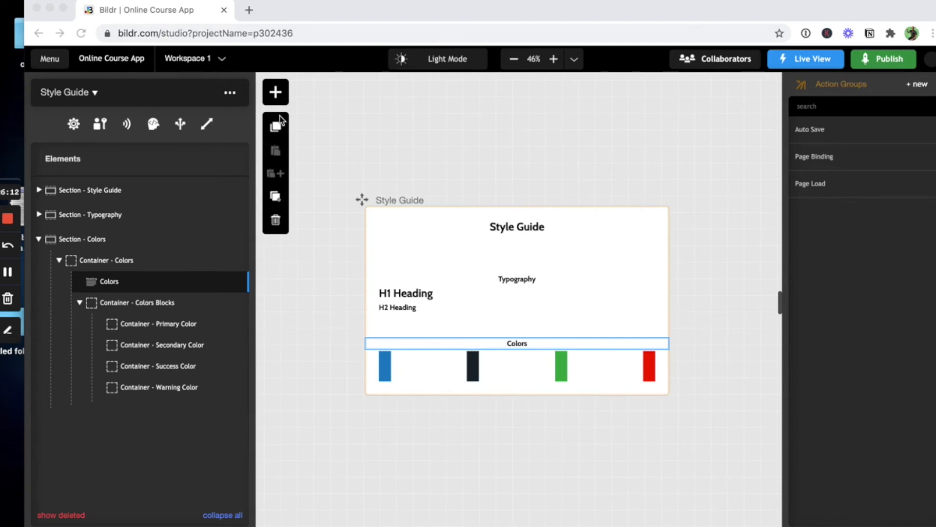
Step: Add a new container below the color blocks inside the Colors container and name it "Container - Text Colors"
click(275, 92)
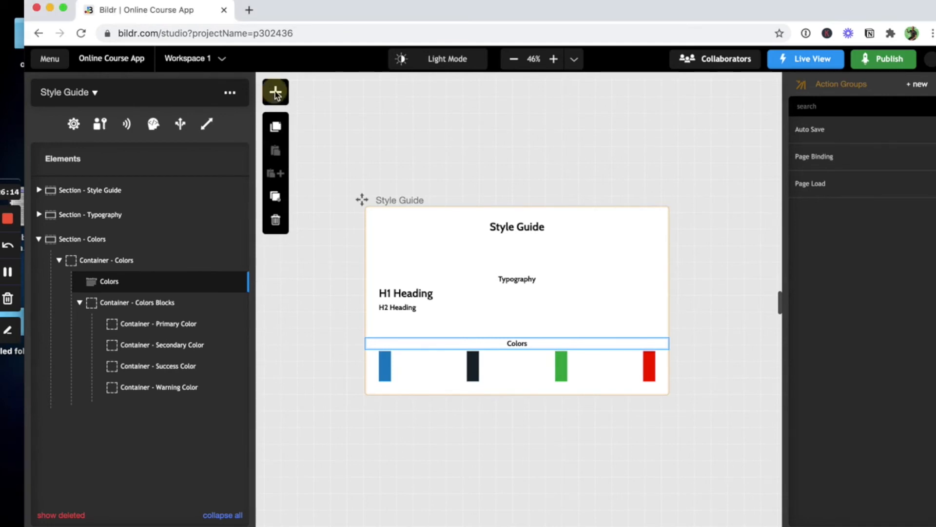
click(276, 93)
text(cont)
drag(180, 420, 145, 287)
click(239, 414)
click(148, 176)
text(Text Colors)
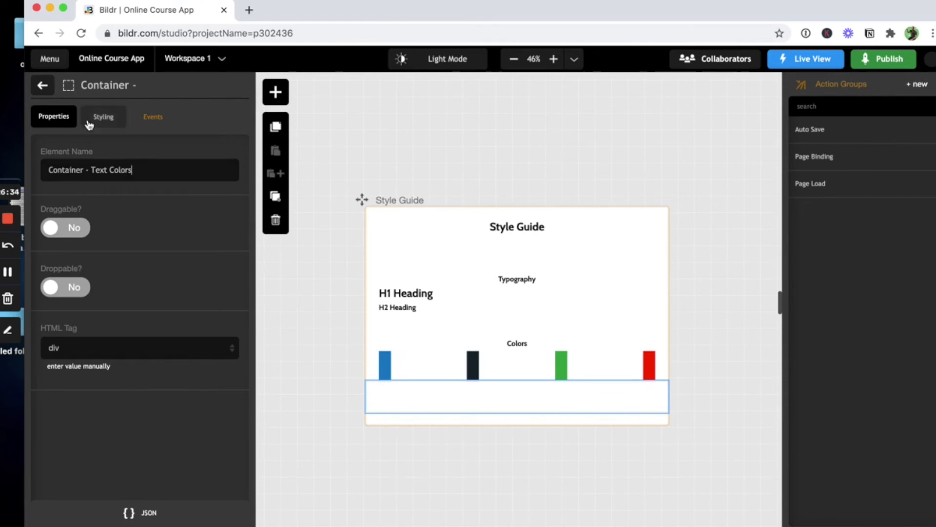
click(42, 86)
Step: Apply the "Display - Flex Row" and "Flex - Space Between - Flex Start" utility classes to the Text Colors container
click(240, 414)
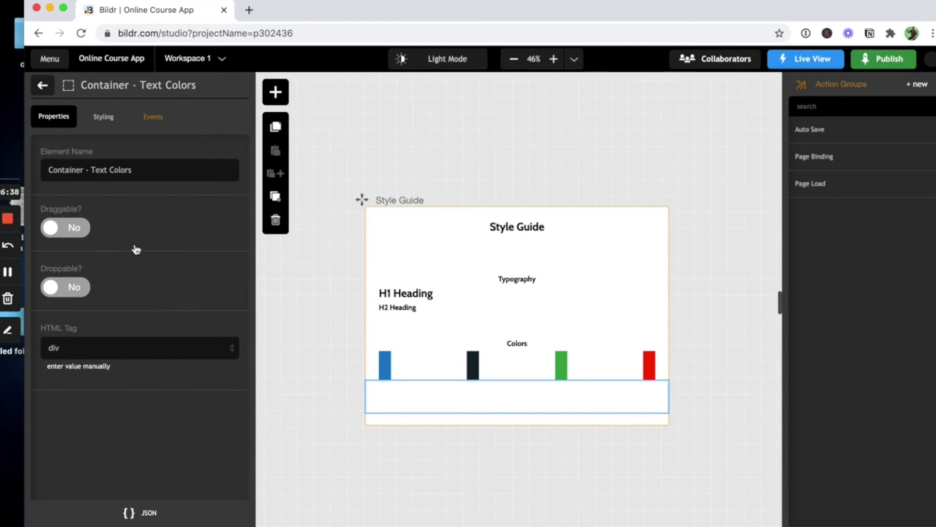
click(103, 117)
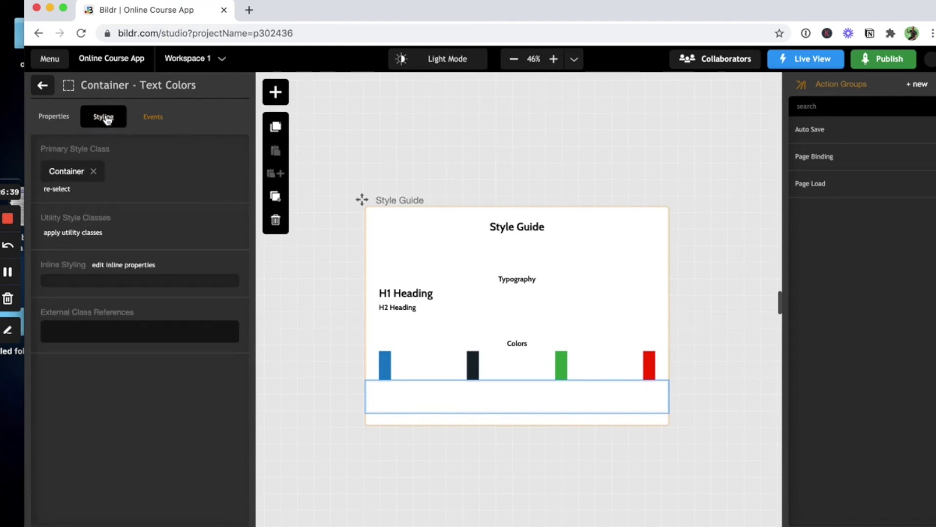
click(77, 233)
text(flex)
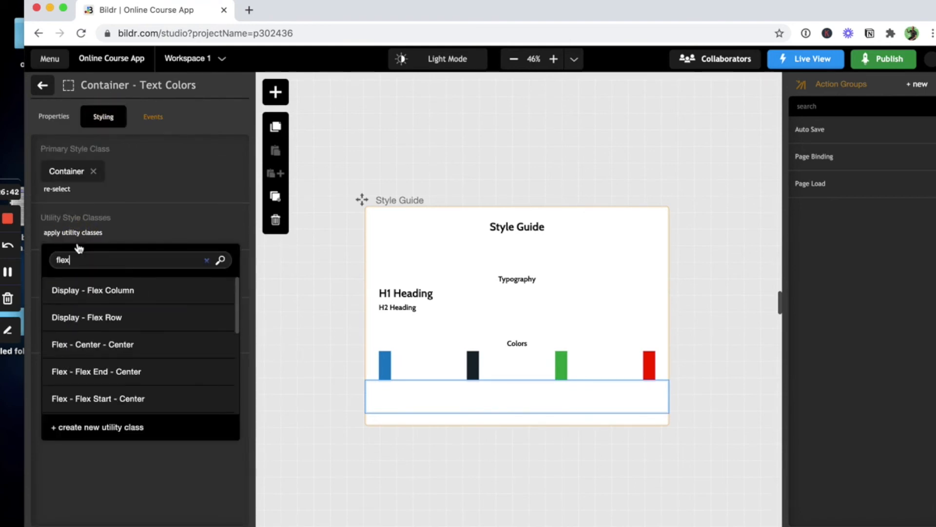
click(98, 321)
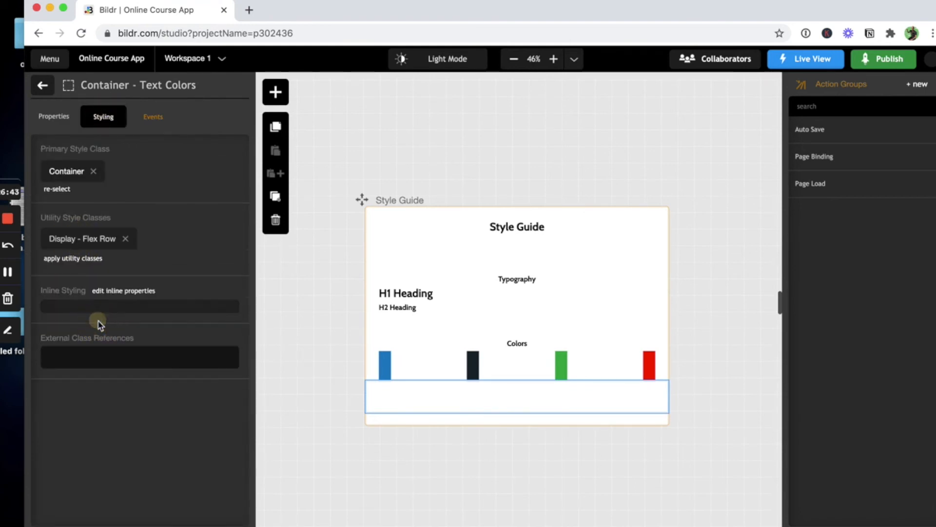
click(89, 261)
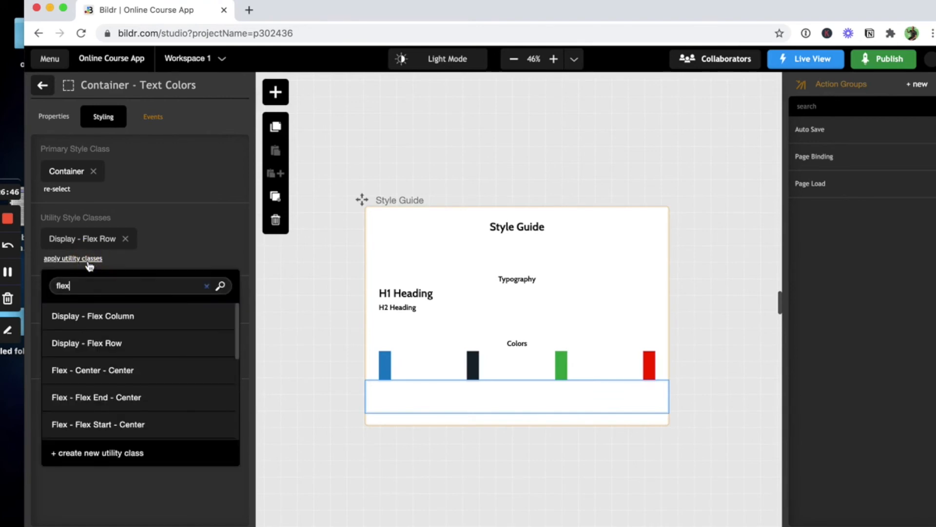
scroll(130, 349, down, 2)
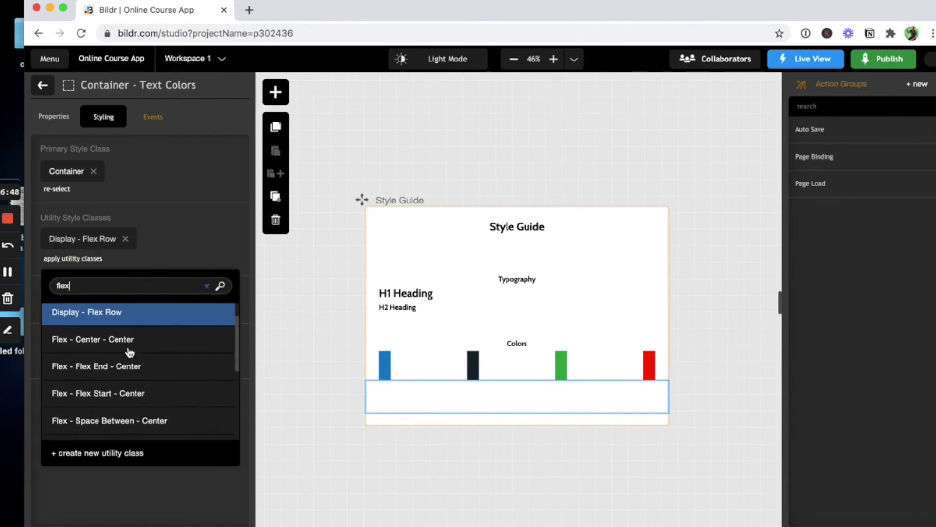
scroll(154, 385, down, 1)
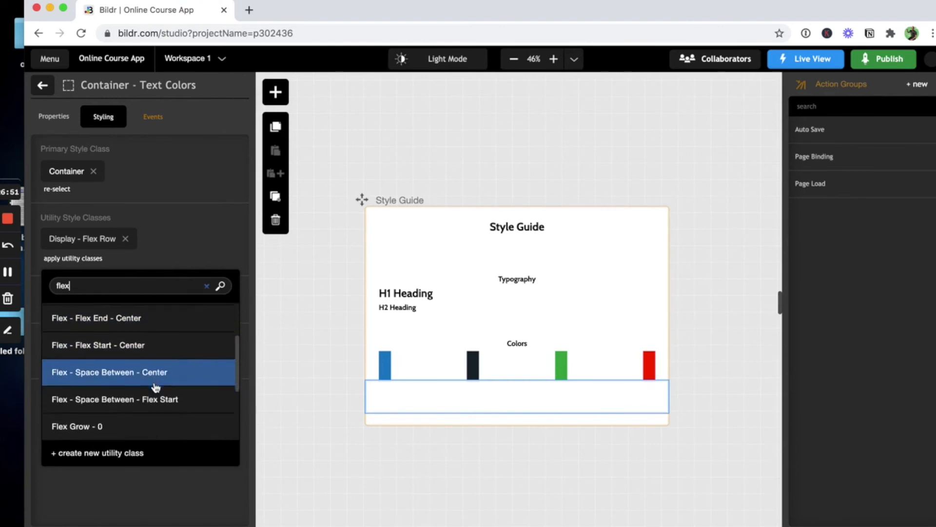
click(162, 398)
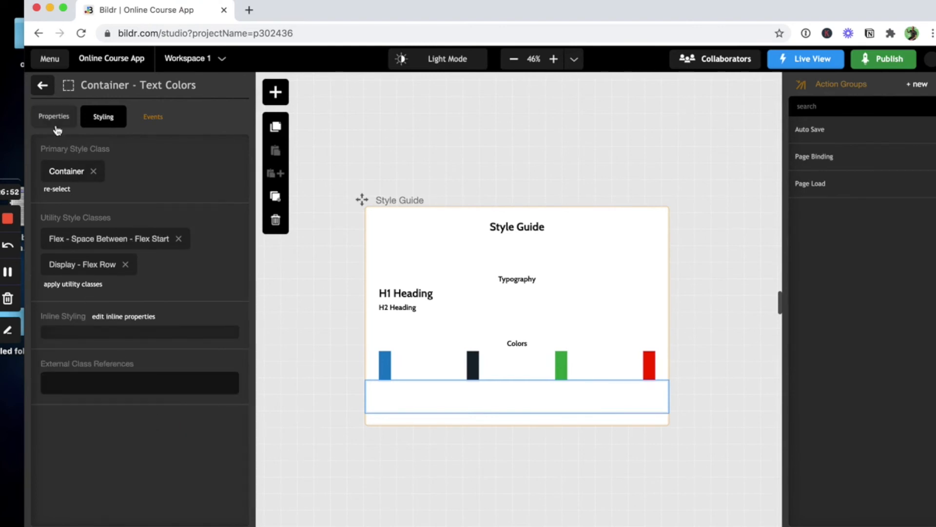
click(44, 93)
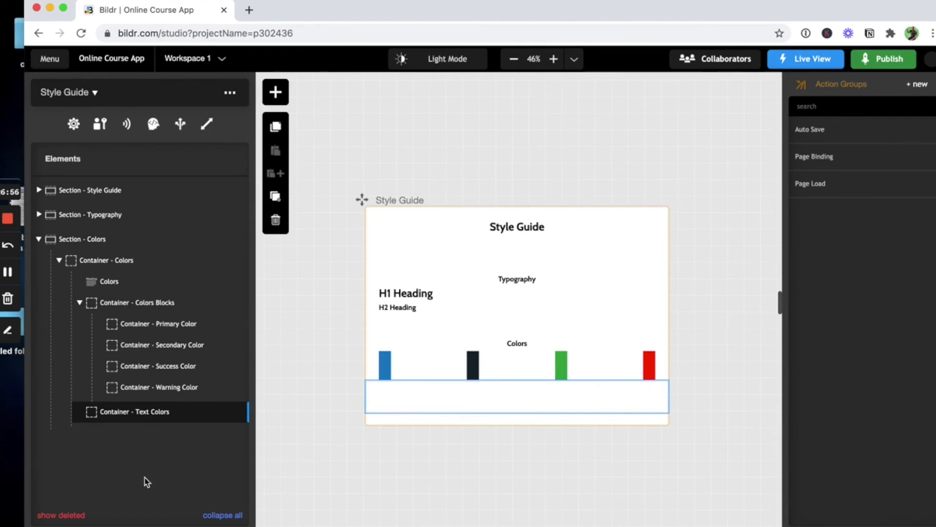
Step: Add a text box inside the Text Colors container and name it "Text Box - Primary Text Color"
click(276, 92)
text(text)
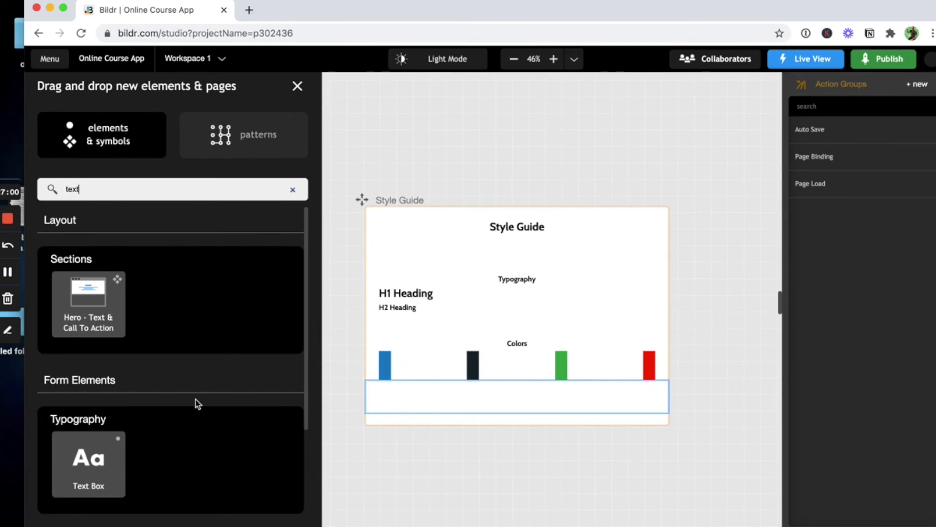
drag(98, 464, 166, 412)
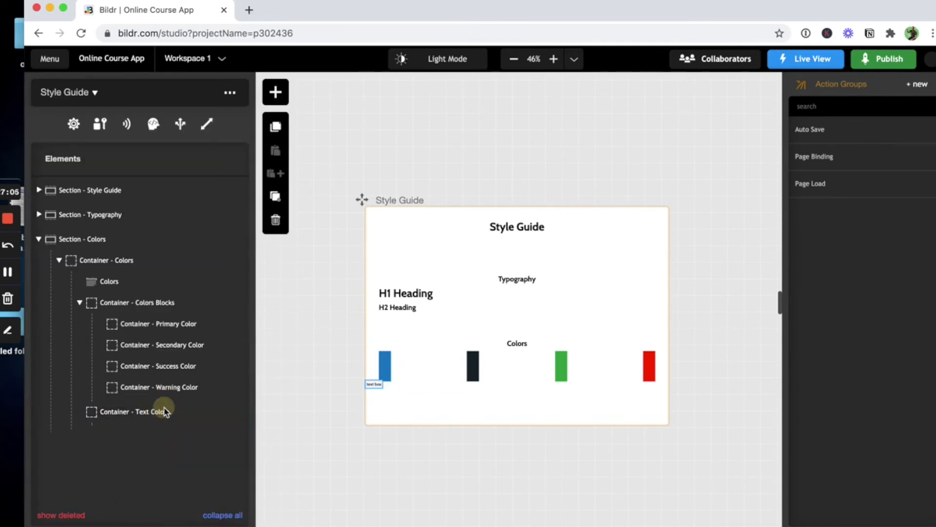
click(238, 434)
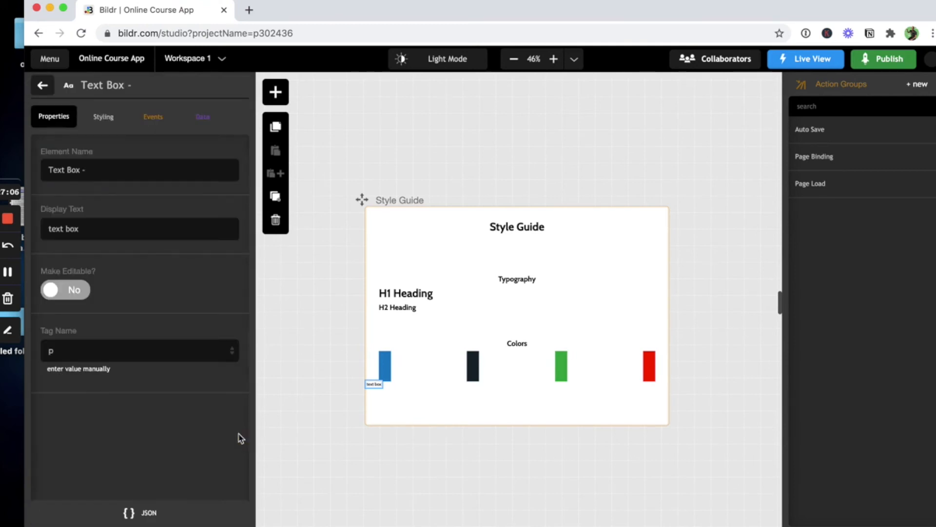
click(159, 174)
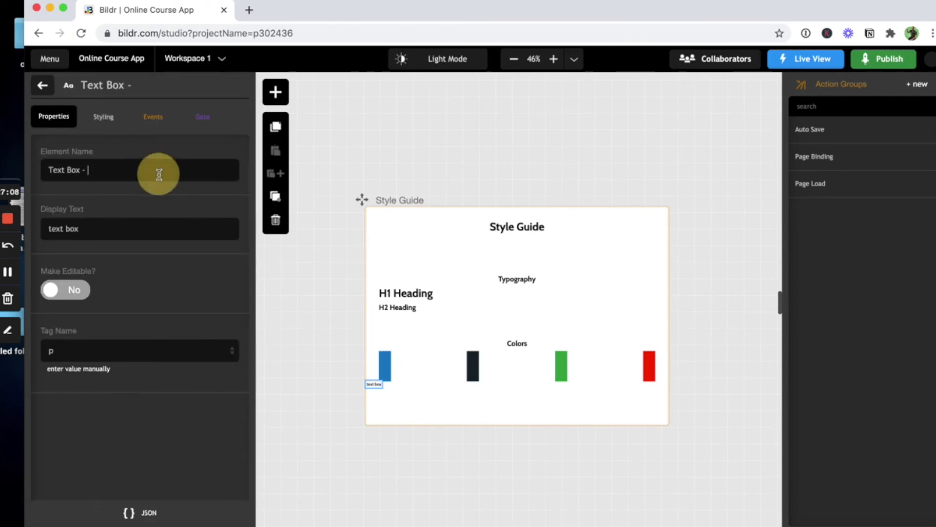
text(P)
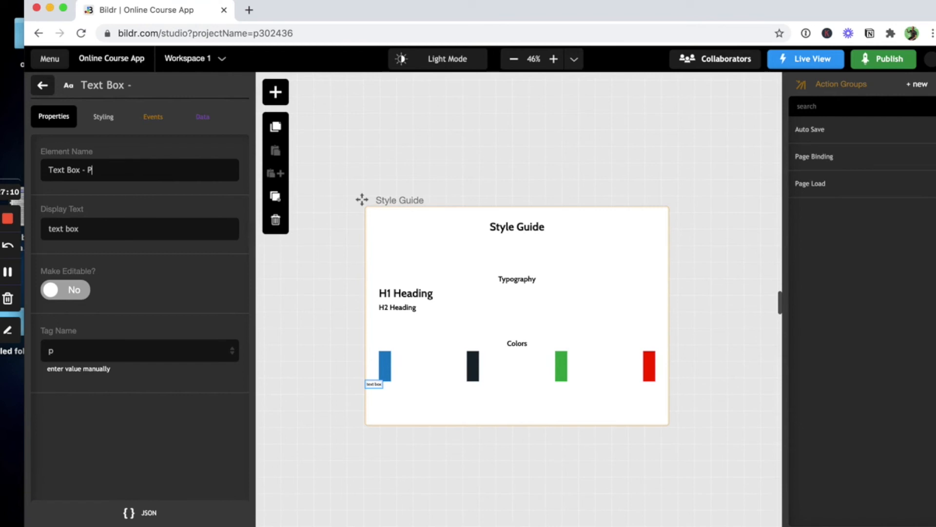
text(rimary Text Color)
Step: Create a utility class named "Primary Text Color" on the text box and open the class's properties
click(103, 116)
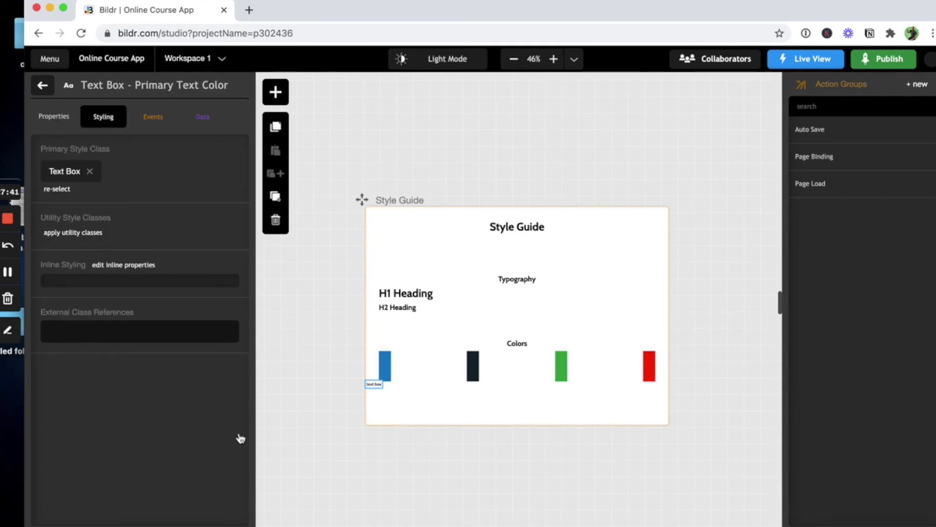
click(81, 233)
click(77, 233)
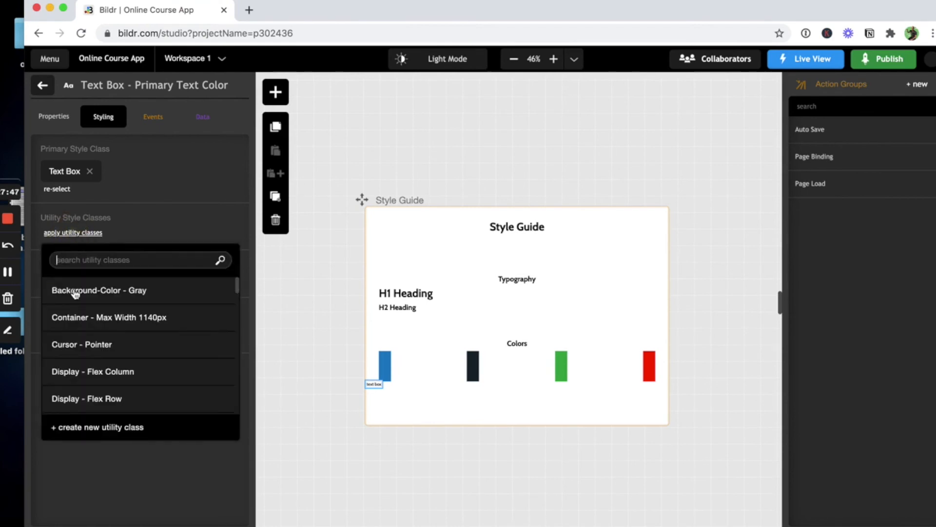
click(99, 427)
text(Primary Ye)
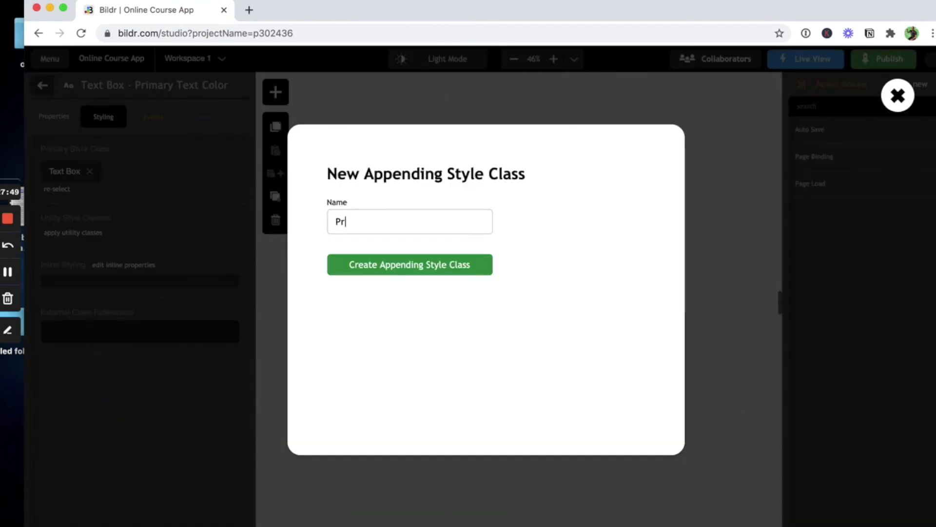
key(BackSpace)
key(BackSpace)
text(Text Color)
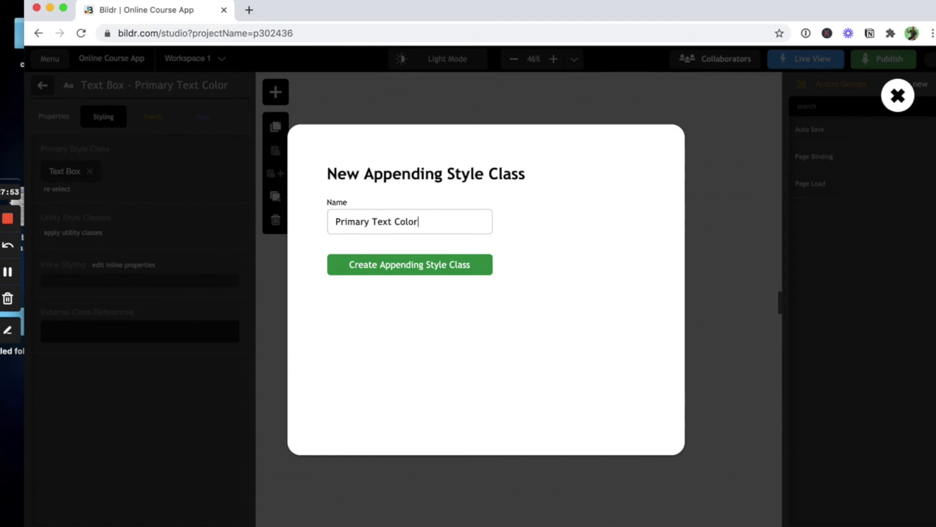
click(380, 276)
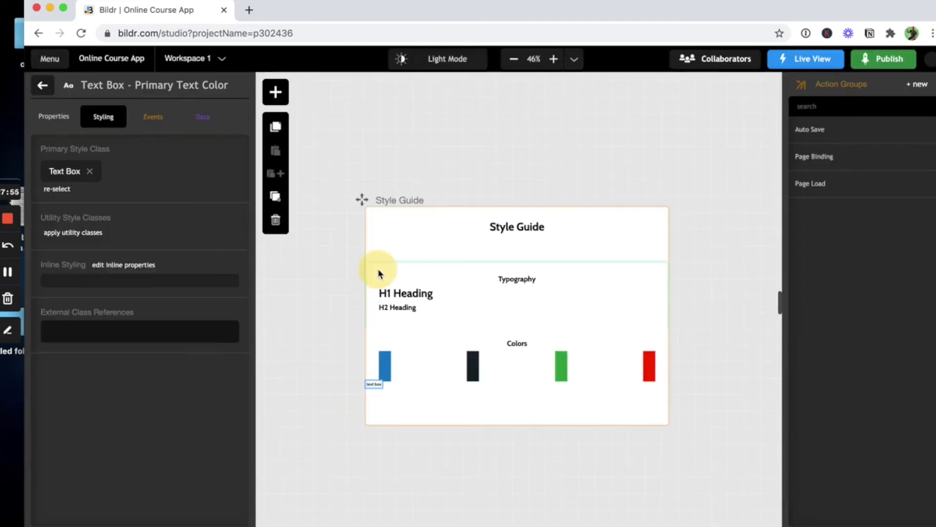
click(100, 245)
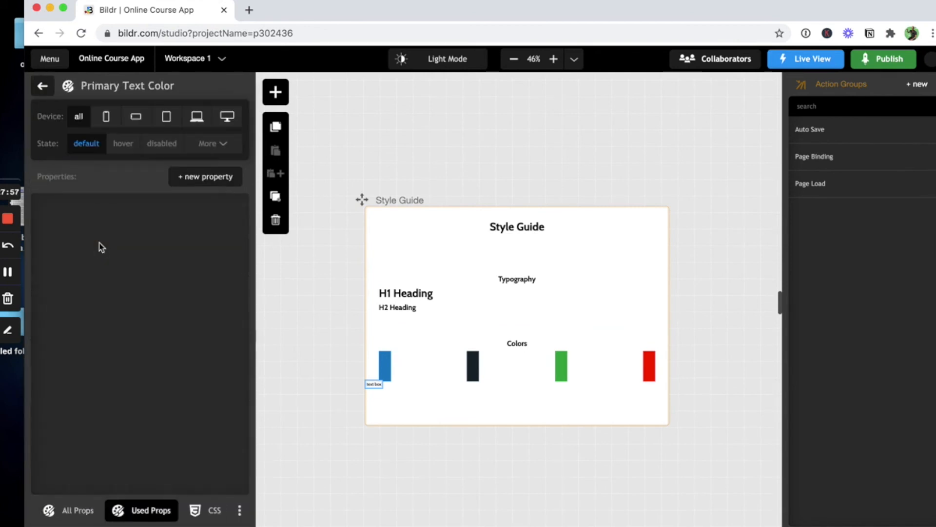
Step: Add a color property to the Primary Text Color utility class and set it to #007cc7
click(202, 184)
text(color)
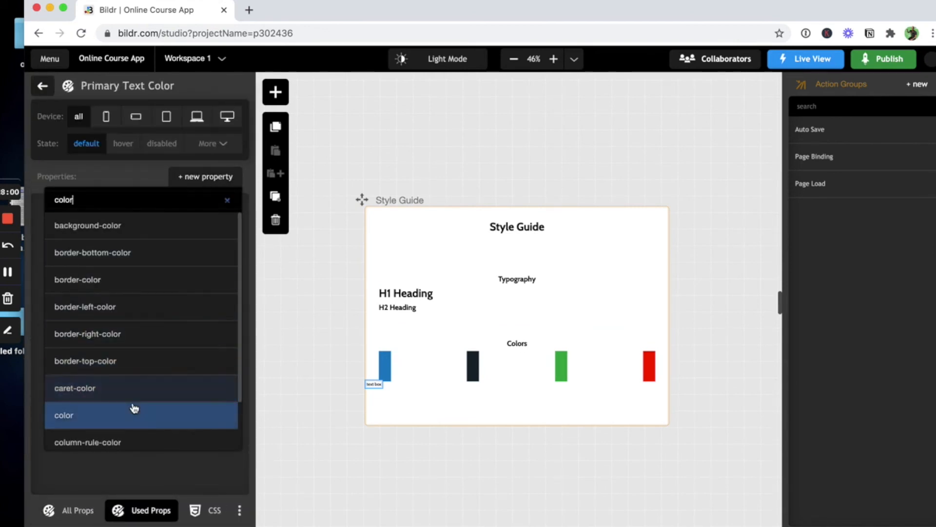
click(131, 409)
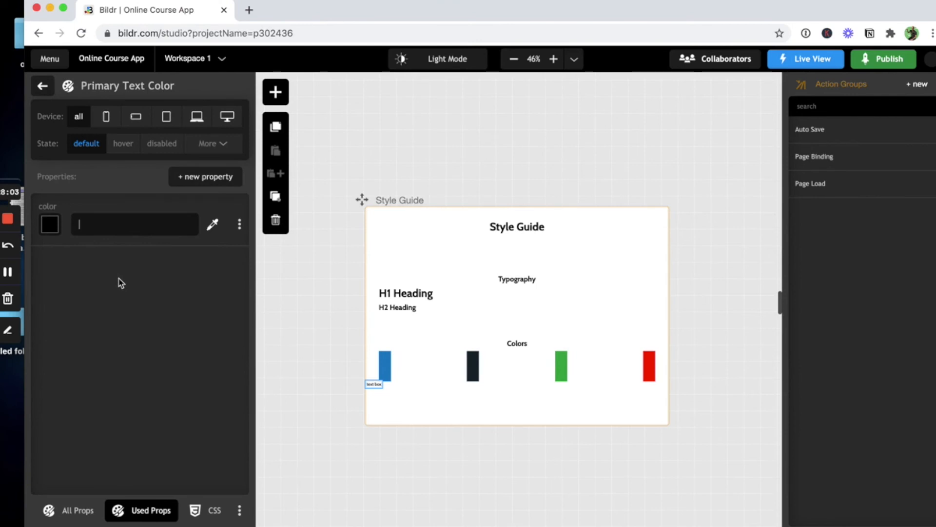
text(#007cc7)
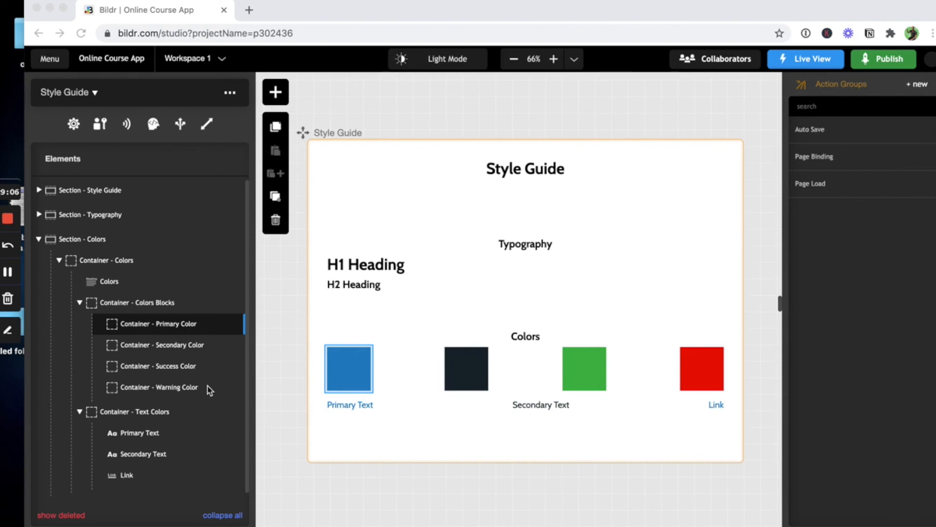
Step: Review the style classes applied to the Primary Text and Link elements in the Text Colors container
scroll(209, 390, down, 1)
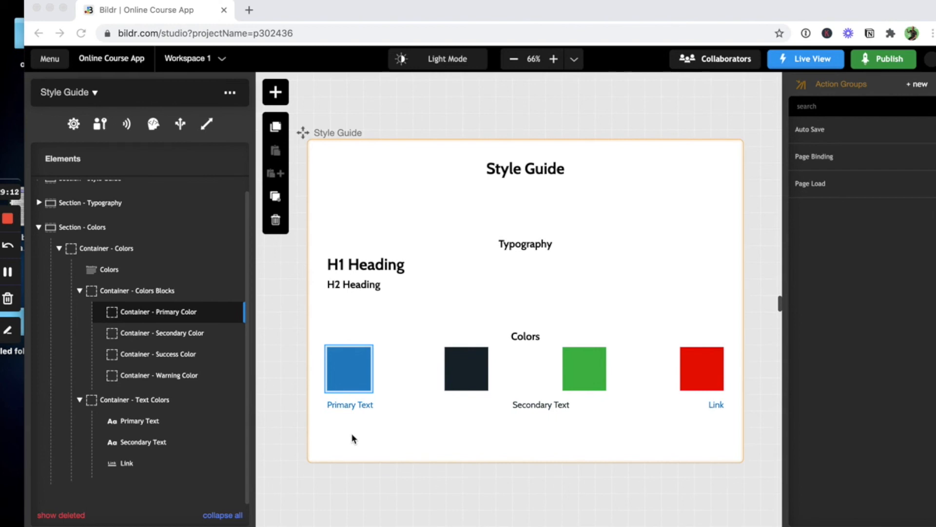
click(171, 426)
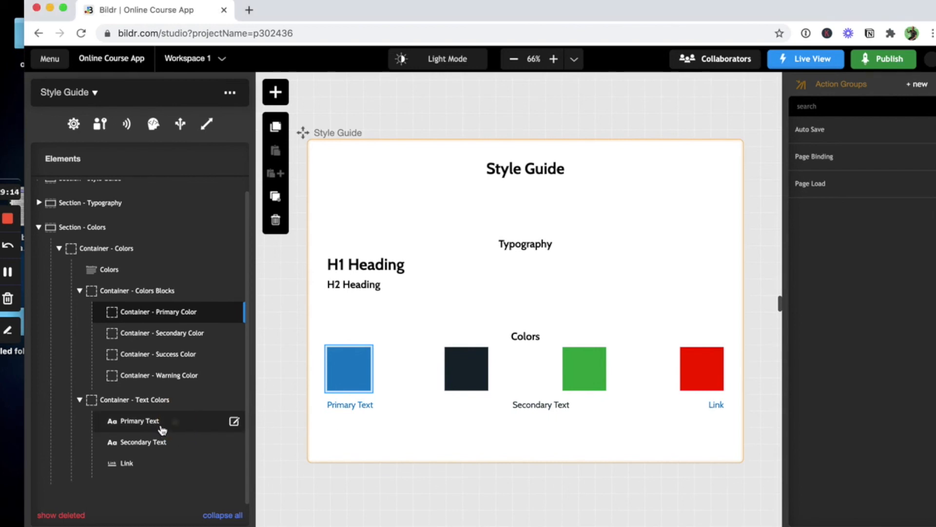
click(234, 421)
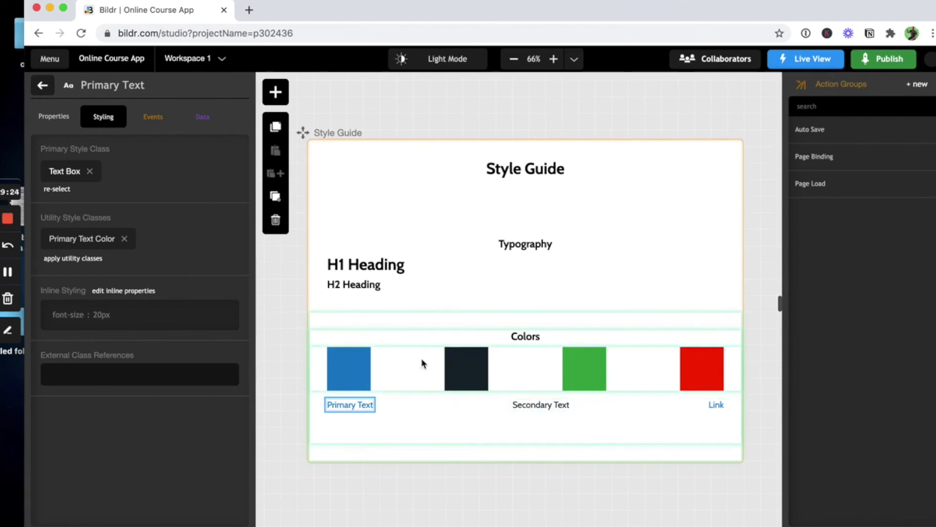
click(43, 92)
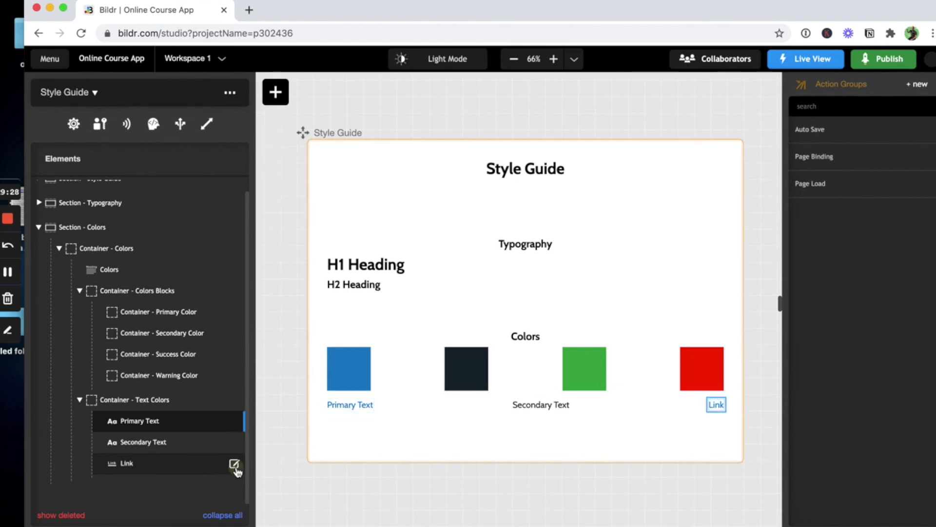
click(234, 464)
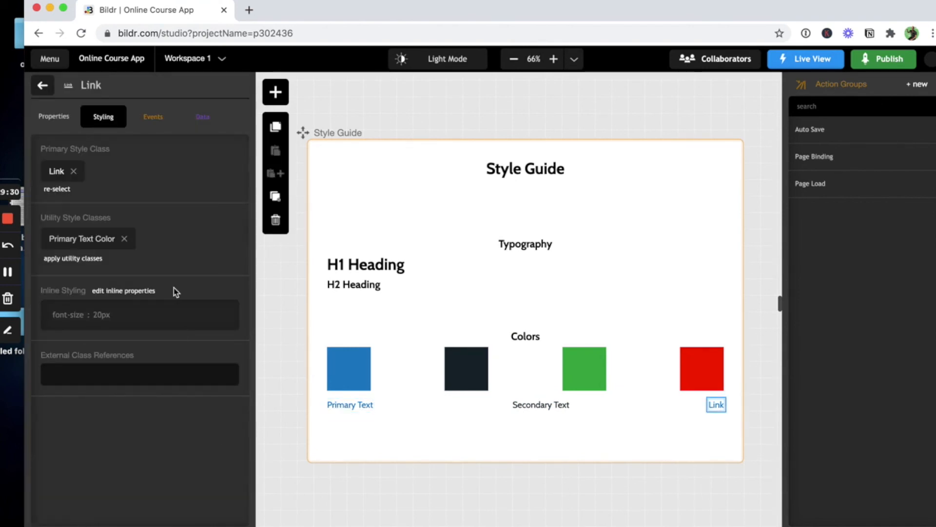